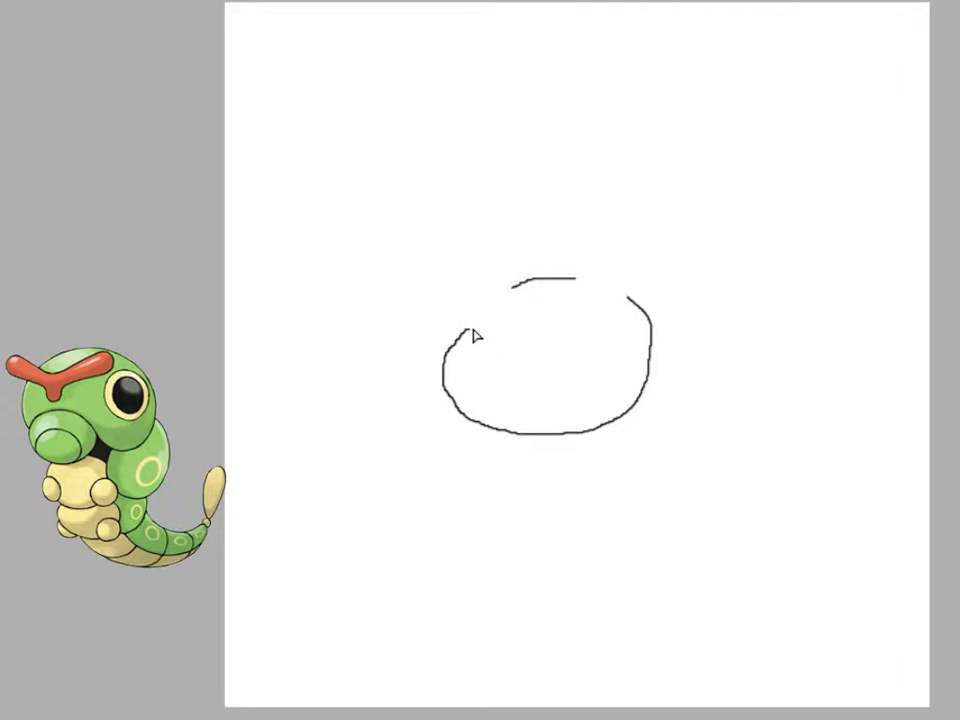
# - Draw the rounded head outline in the middle of the canvas, with a V-shaped forked antenna across its forehead
pyautogui.moveTo(468, 298)
pyautogui.mouseDown()
pyautogui.moveTo(427, 268)
pyautogui.moveTo(466, 264)
pyautogui.moveTo(472, 236)
pyautogui.moveTo(489, 250)
pyautogui.moveTo(482, 268)
pyautogui.moveTo(503, 297)
pyautogui.mouseUp()
pyautogui.moveTo(463, 339)
pyautogui.mouseDown()
pyautogui.moveTo(504, 291)
pyautogui.moveTo(581, 270)
pyautogui.moveTo(577, 282)
pyautogui.moveTo(597, 288)
pyautogui.moveTo(615, 261)
pyautogui.moveTo(608, 233)
pyautogui.moveTo(647, 240)
pyautogui.moveTo(664, 256)
pyautogui.moveTo(633, 258)
pyautogui.moveTo(630, 292)
pyautogui.mouseUp()
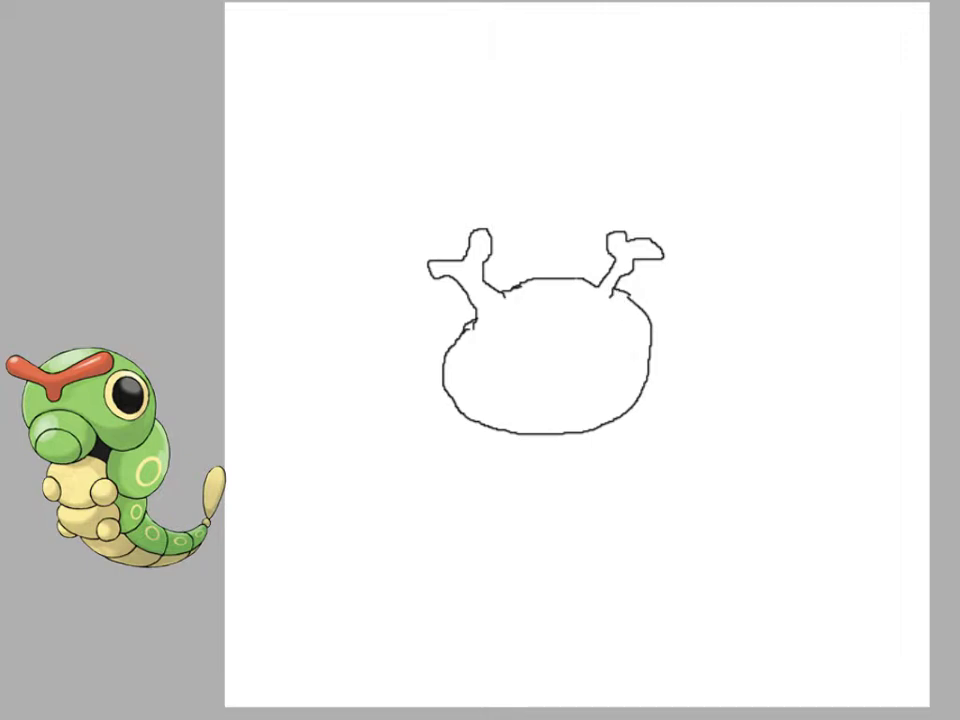
pyautogui.moveTo(504, 292)
pyautogui.mouseDown()
pyautogui.moveTo(556, 316)
pyautogui.moveTo(600, 290)
pyautogui.mouseUp()
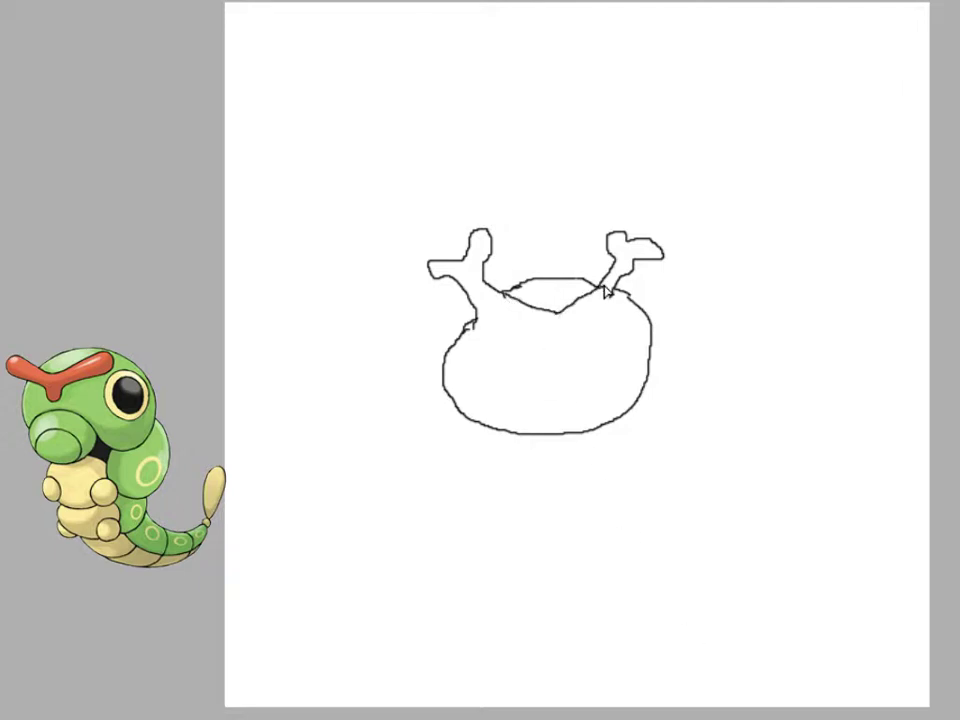
pyautogui.moveTo(478, 325)
pyautogui.mouseDown()
pyautogui.moveTo(560, 344)
pyautogui.moveTo(620, 302)
pyautogui.mouseUp()
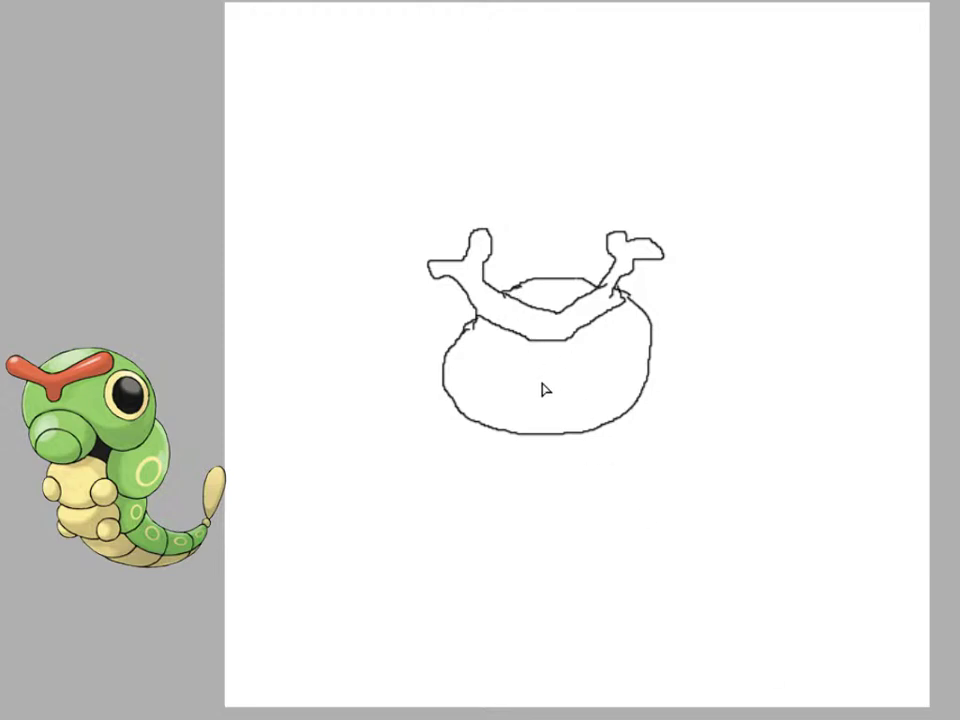
# - Sketch the round nose and the body with its upward-curling tail below the head, including the segmented strip along the back
pyautogui.moveTo(541, 384)
pyautogui.mouseDown()
pyautogui.moveTo(521, 407)
pyautogui.moveTo(520, 432)
pyautogui.moveTo(560, 428)
pyautogui.moveTo(574, 400)
pyautogui.moveTo(552, 384)
pyautogui.moveTo(535, 390)
pyautogui.mouseUp()
pyautogui.moveTo(472, 432)
pyautogui.mouseDown()
pyautogui.moveTo(483, 548)
pyautogui.moveTo(513, 565)
pyautogui.moveTo(547, 560)
pyautogui.mouseUp()
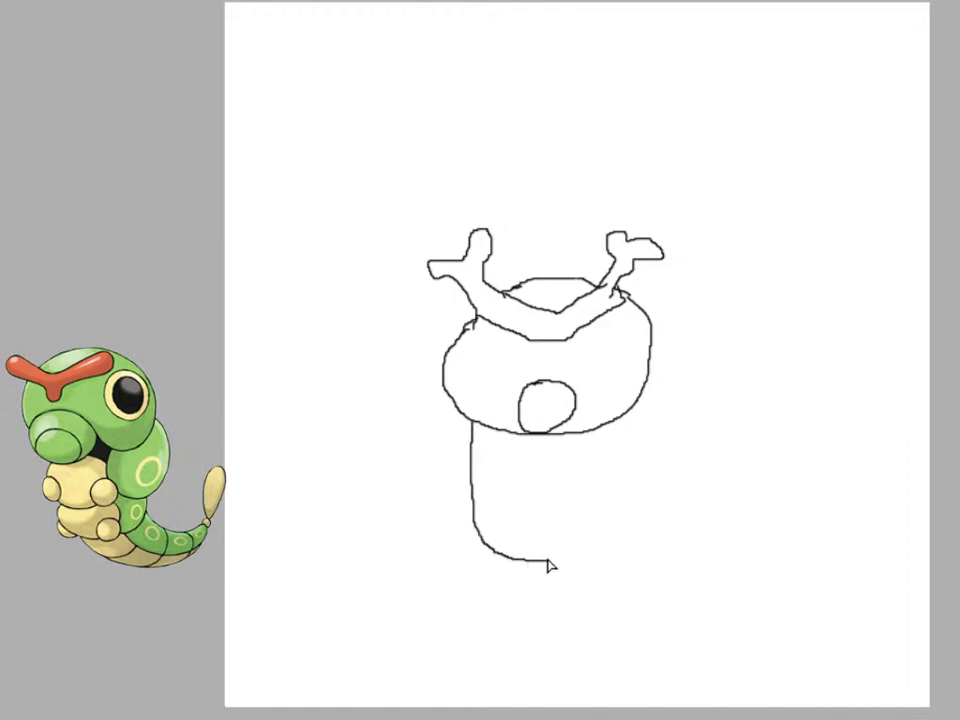
pyautogui.moveTo(598, 434)
pyautogui.mouseDown()
pyautogui.moveTo(588, 482)
pyautogui.moveTo(601, 515)
pyautogui.moveTo(624, 526)
pyautogui.moveTo(651, 515)
pyautogui.moveTo(668, 482)
pyautogui.moveTo(661, 466)
pyautogui.moveTo(678, 469)
pyautogui.moveTo(693, 509)
pyautogui.moveTo(684, 533)
pyautogui.moveTo(662, 545)
pyautogui.moveTo(547, 563)
pyautogui.mouseUp()
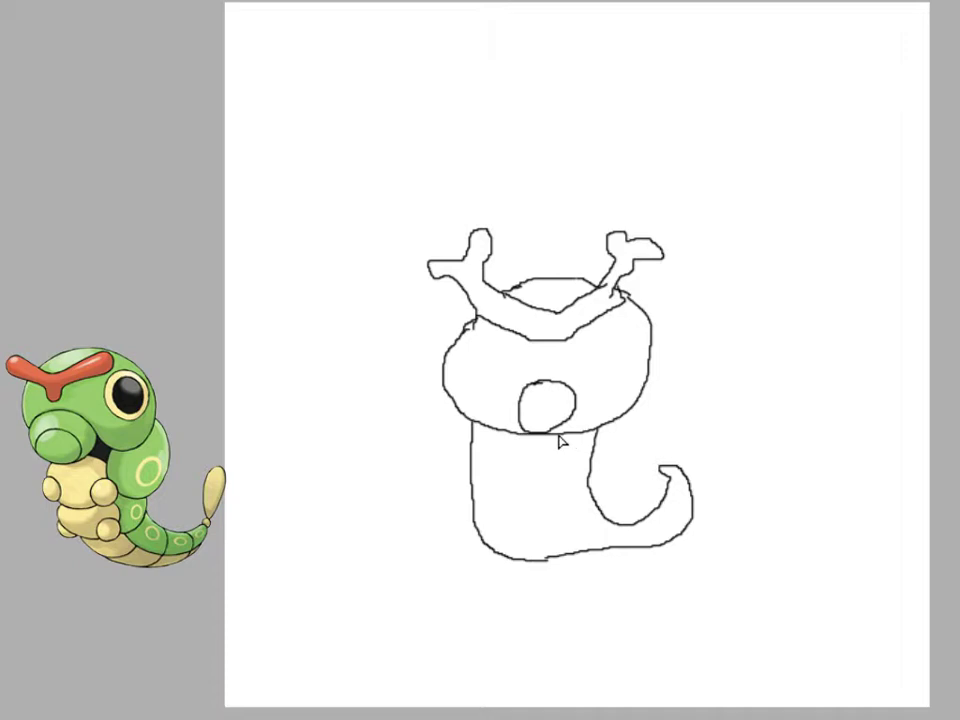
pyautogui.moveTo(559, 437)
pyautogui.mouseDown()
pyautogui.moveTo(564, 471)
pyautogui.moveTo(592, 480)
pyautogui.moveTo(560, 470)
pyautogui.moveTo(563, 507)
pyautogui.moveTo(628, 539)
pyautogui.moveTo(636, 522)
pyautogui.moveTo(651, 535)
pyautogui.moveTo(669, 514)
pyautogui.moveTo(668, 476)
pyautogui.mouseUp()
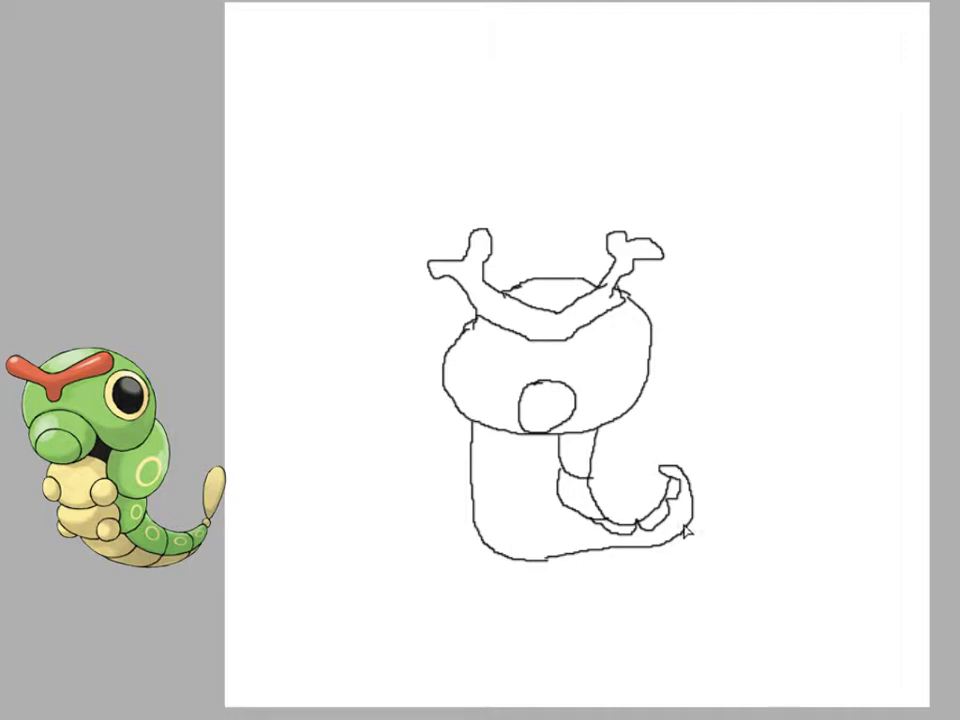
pyautogui.moveTo(676, 489); pyautogui.dragTo(682, 480)
# - Draw four small round feet in two rows on the belly and two rounded eyes on the face
pyautogui.moveTo(550, 478)
pyautogui.mouseDown()
pyautogui.moveTo(540, 502)
pyautogui.moveTo(563, 486)
pyautogui.moveTo(556, 501)
pyautogui.mouseUp()
pyautogui.moveTo(473, 488)
pyautogui.mouseDown()
pyautogui.moveTo(498, 480)
pyautogui.moveTo(474, 490)
pyautogui.moveTo(482, 527)
pyautogui.moveTo(503, 510)
pyautogui.moveTo(483, 511)
pyautogui.mouseUp()
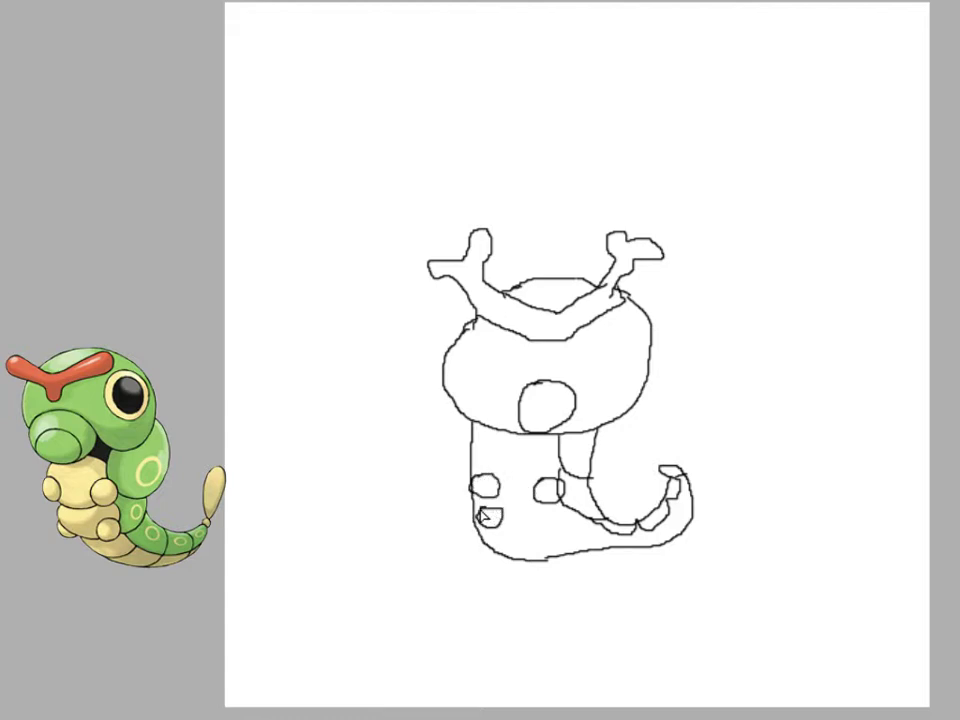
pyautogui.moveTo(551, 510)
pyautogui.mouseDown()
pyautogui.moveTo(533, 512)
pyautogui.moveTo(545, 528)
pyautogui.moveTo(553, 509)
pyautogui.mouseUp()
pyautogui.moveTo(606, 343)
pyautogui.mouseDown()
pyautogui.moveTo(590, 387)
pyautogui.moveTo(628, 382)
pyautogui.moveTo(610, 343)
pyautogui.mouseUp()
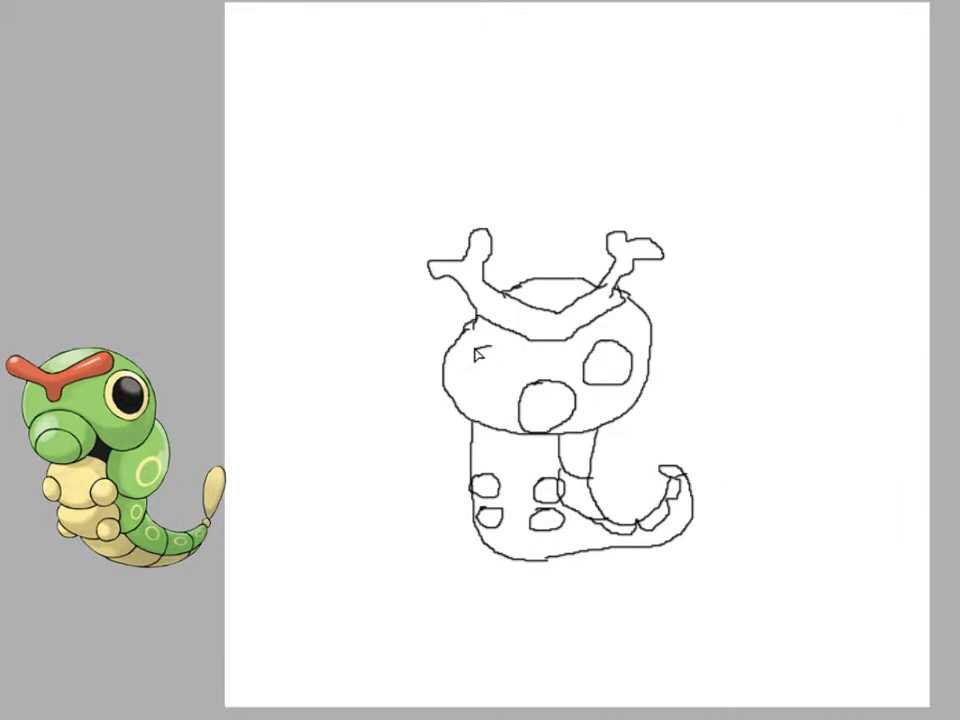
pyautogui.moveTo(475, 349)
pyautogui.mouseDown()
pyautogui.moveTo(474, 380)
pyautogui.moveTo(492, 382)
pyautogui.moveTo(517, 364)
pyautogui.moveTo(484, 347)
pyautogui.mouseUp()
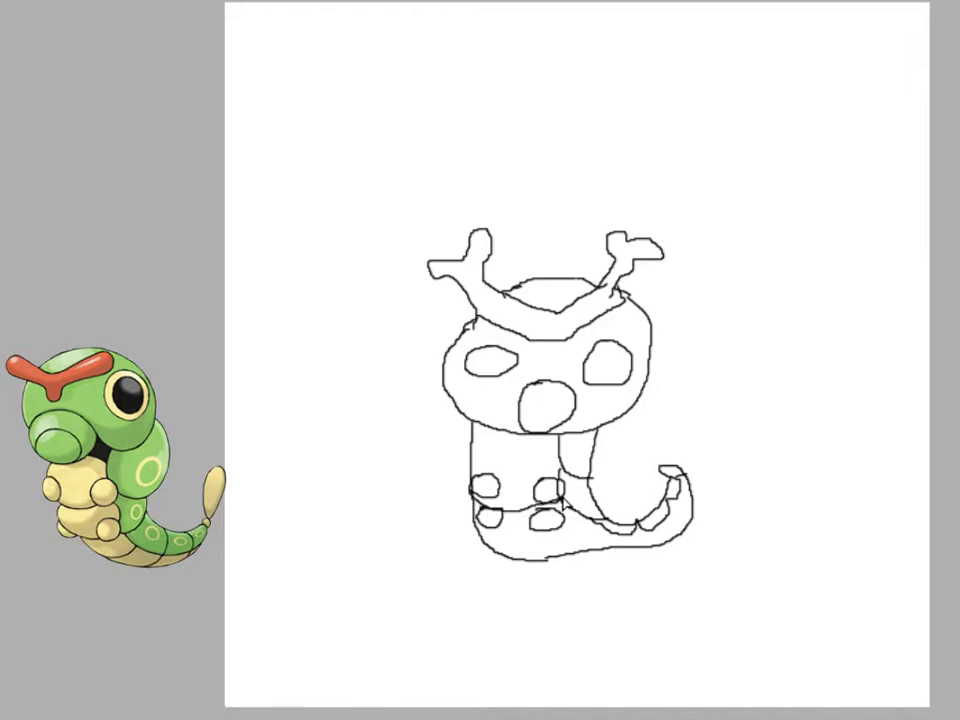
# - Divide the belly and tail with curved segment lines and draw two double-ring spots on the back strip
pyautogui.moveTo(488, 555)
pyautogui.mouseDown()
pyautogui.moveTo(590, 521)
pyautogui.moveTo(574, 554)
pyautogui.moveTo(603, 527)
pyautogui.moveTo(643, 537)
pyautogui.moveTo(640, 523)
pyautogui.moveTo(683, 537)
pyautogui.moveTo(668, 503)
pyautogui.mouseUp()
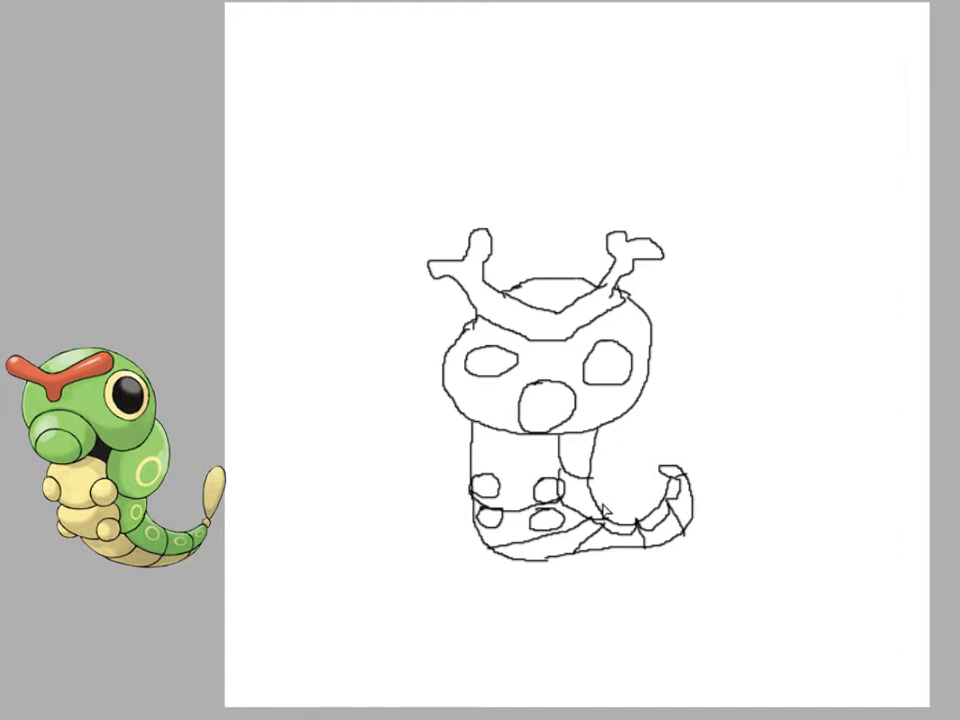
pyautogui.moveTo(474, 466); pyautogui.dragTo(570, 466)
pyautogui.moveTo(473, 434); pyautogui.dragTo(559, 441)
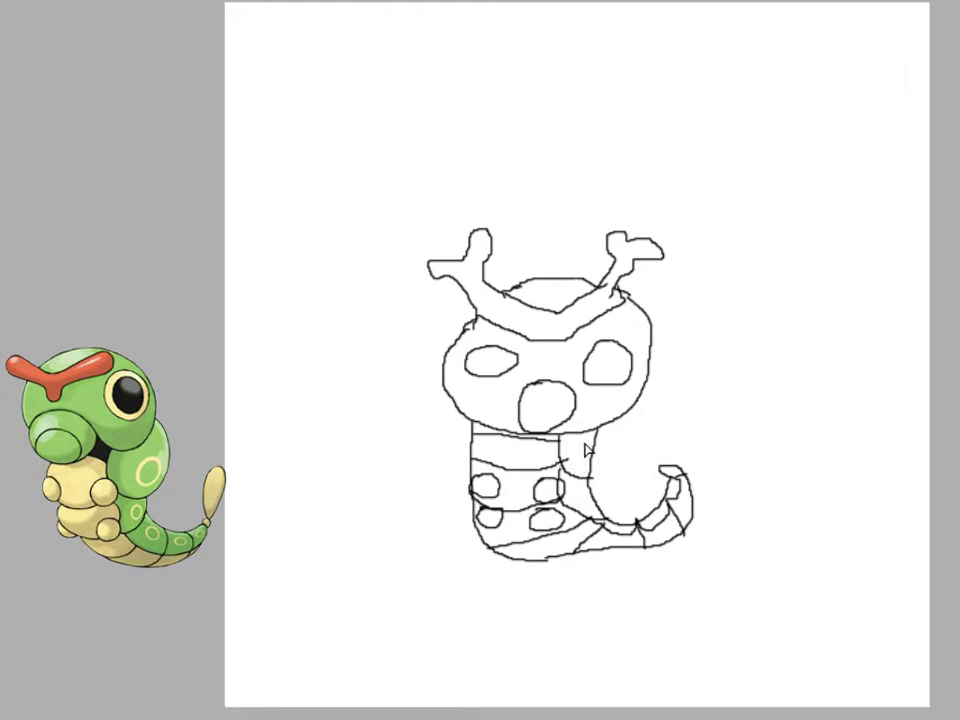
pyautogui.moveTo(578, 442)
pyautogui.mouseDown()
pyautogui.moveTo(569, 463)
pyautogui.moveTo(589, 461)
pyautogui.moveTo(588, 442)
pyautogui.mouseUp()
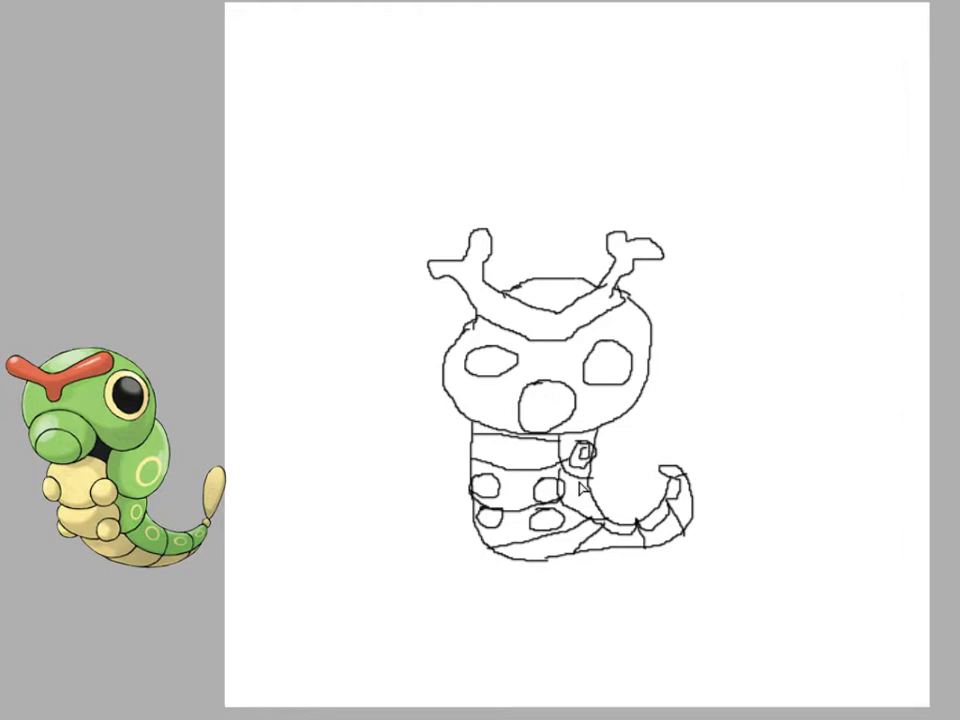
pyautogui.moveTo(573, 487)
pyautogui.mouseDown()
pyautogui.moveTo(576, 502)
pyautogui.moveTo(588, 494)
pyautogui.moveTo(578, 488)
pyautogui.mouseUp()
# - Select the face, nose and top of the head, paint them bright green, and clear the selection
pyautogui.click(548, 405)
pyautogui.click(544, 366)
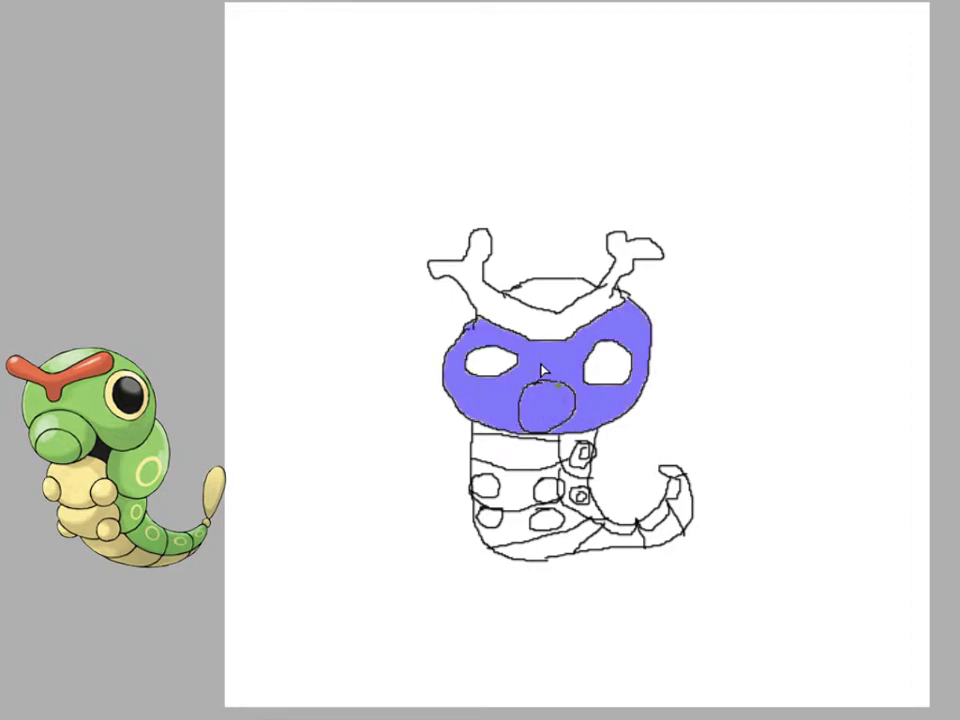
pyautogui.click(546, 298)
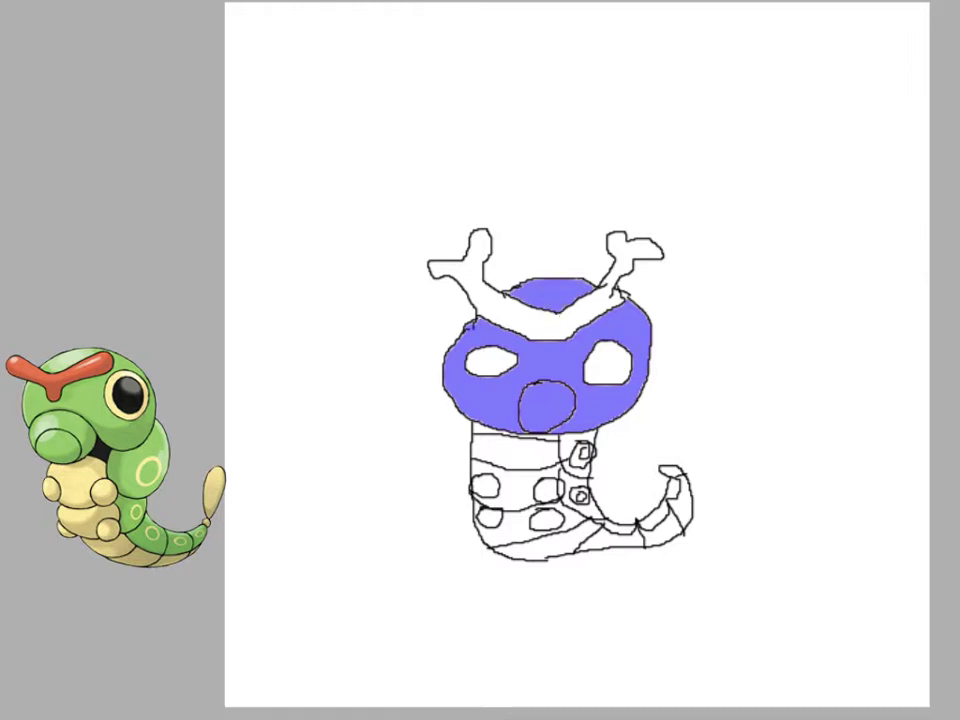
pyautogui.press('b')
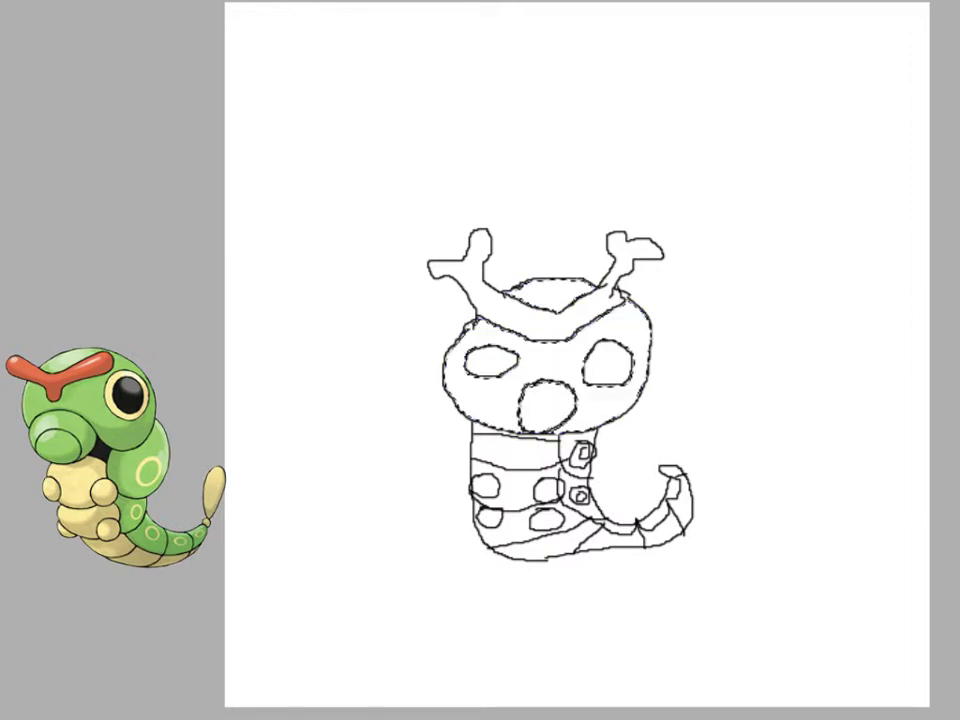
pyautogui.moveTo(637, 305)
pyautogui.mouseDown()
pyautogui.moveTo(501, 350)
pyautogui.moveTo(606, 411)
pyautogui.mouseUp()
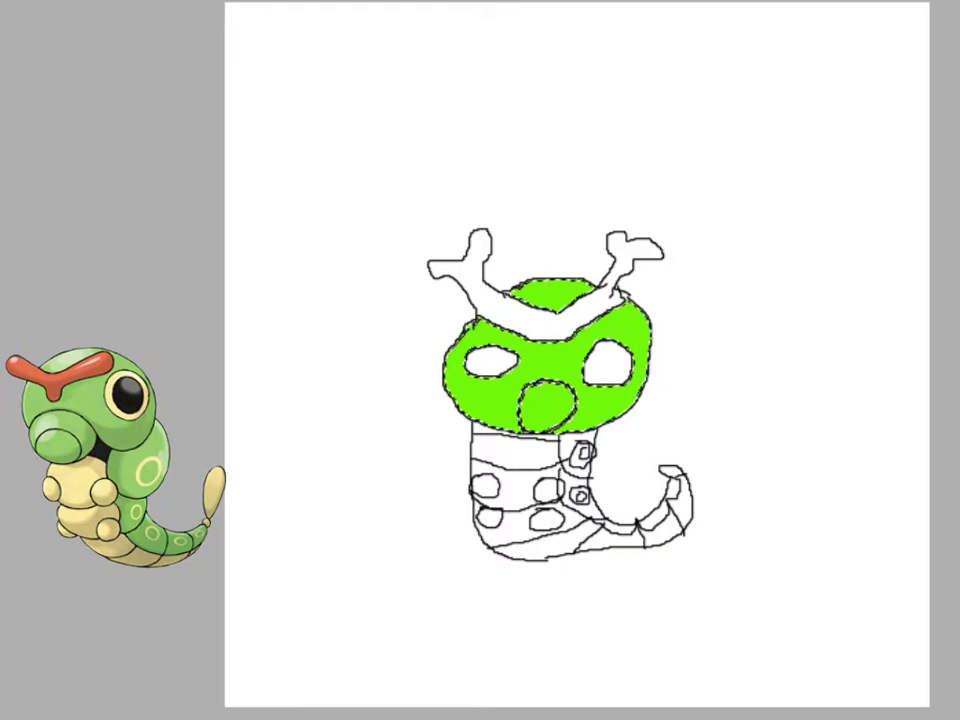
pyautogui.hotkey('ctrl', 'd')
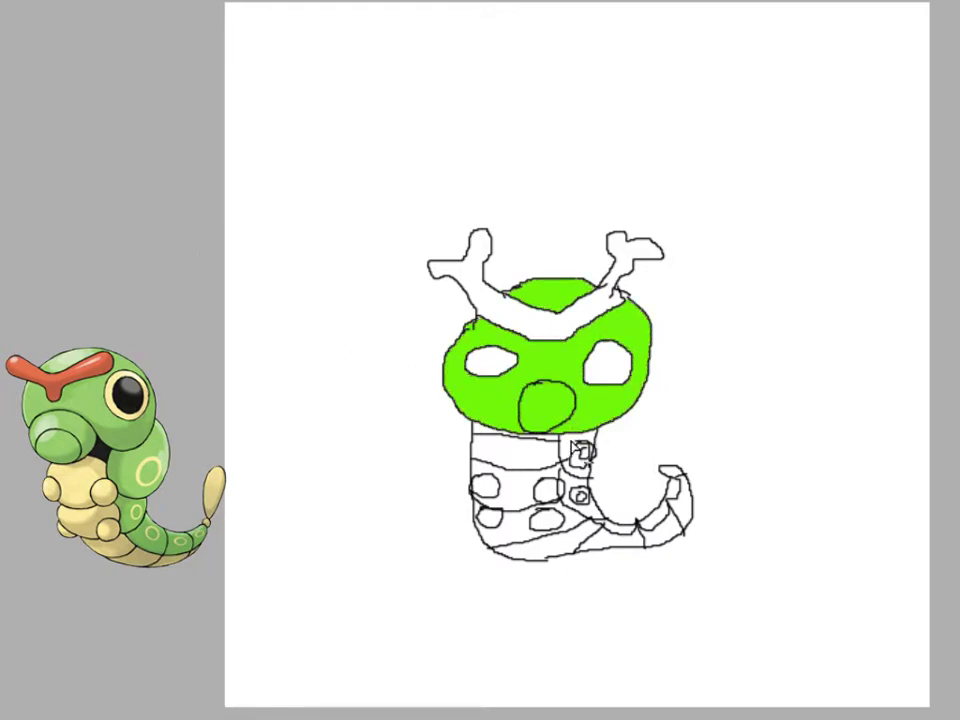
# - Select the back strip's segments down to the tail, excluding the ring spots, paint them bright green, and deselect
pyautogui.click(575, 453)
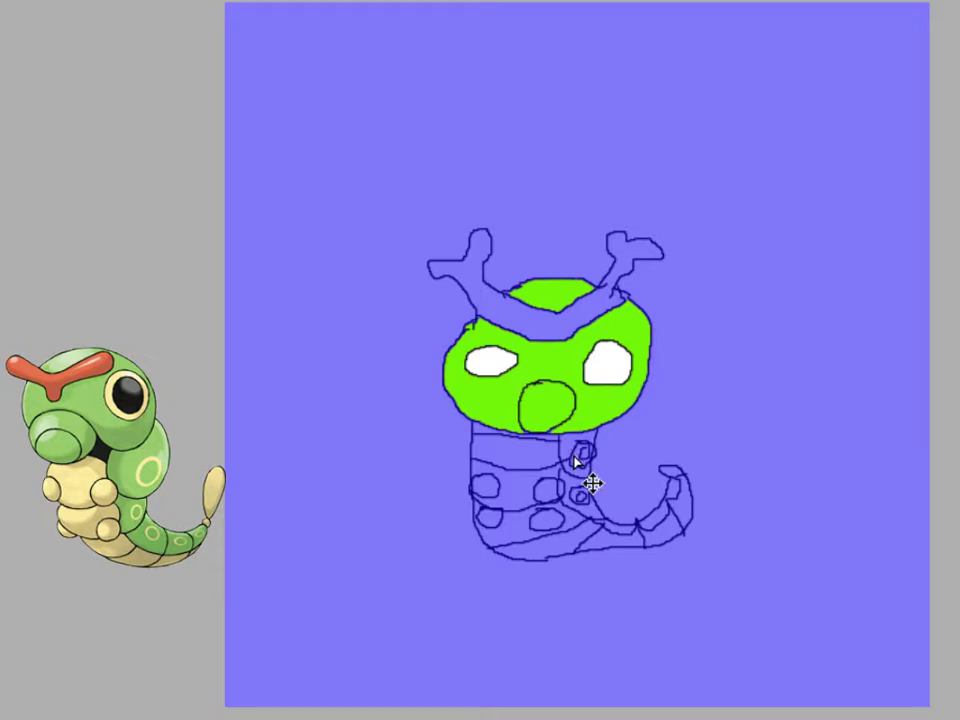
pyautogui.hotkey('ctrl', 'z')
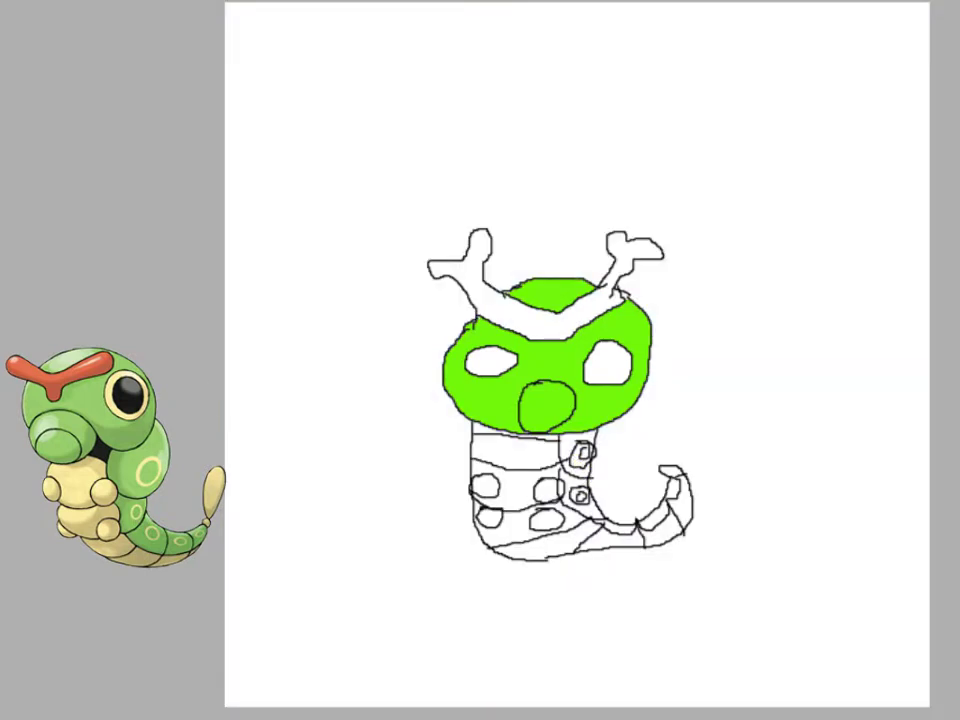
pyautogui.click(566, 450)
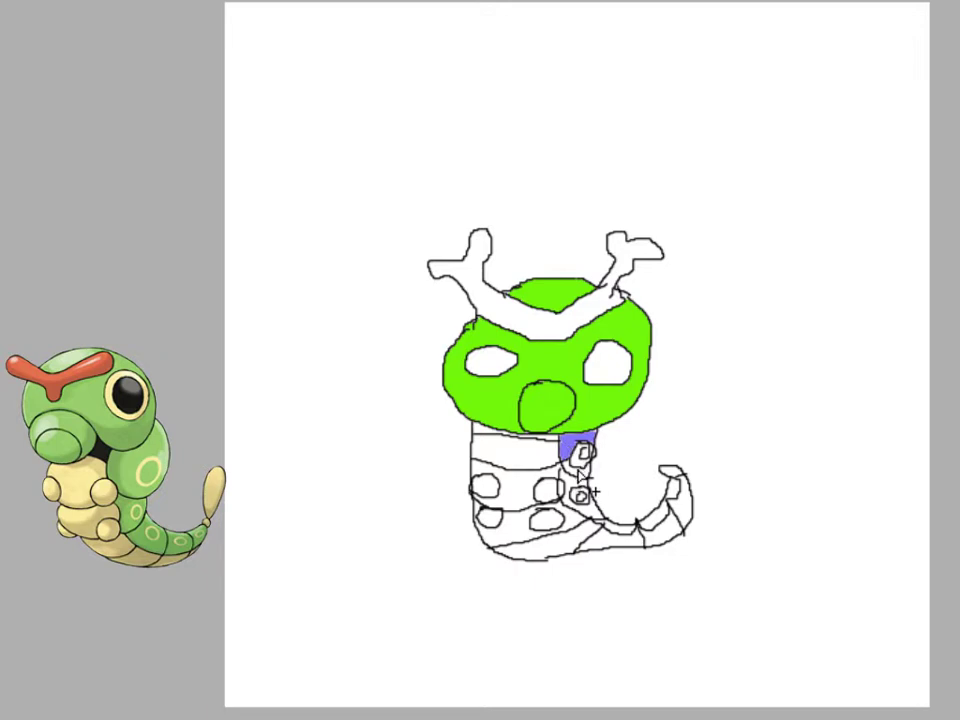
pyautogui.click(579, 472)
pyautogui.click(575, 489)
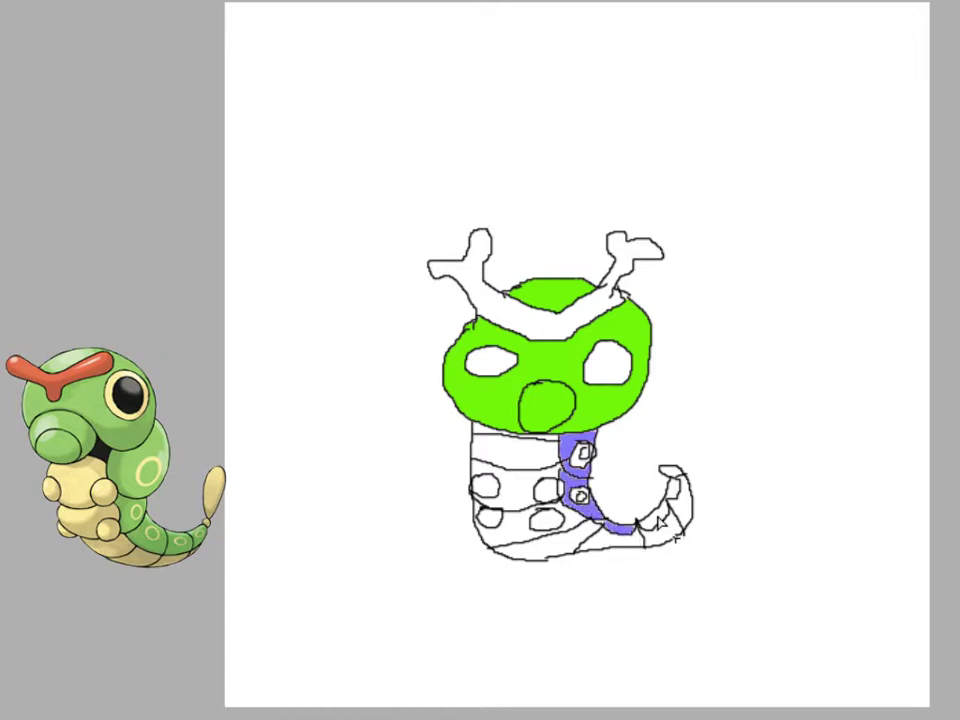
pyautogui.click(648, 521)
pyautogui.click(674, 497)
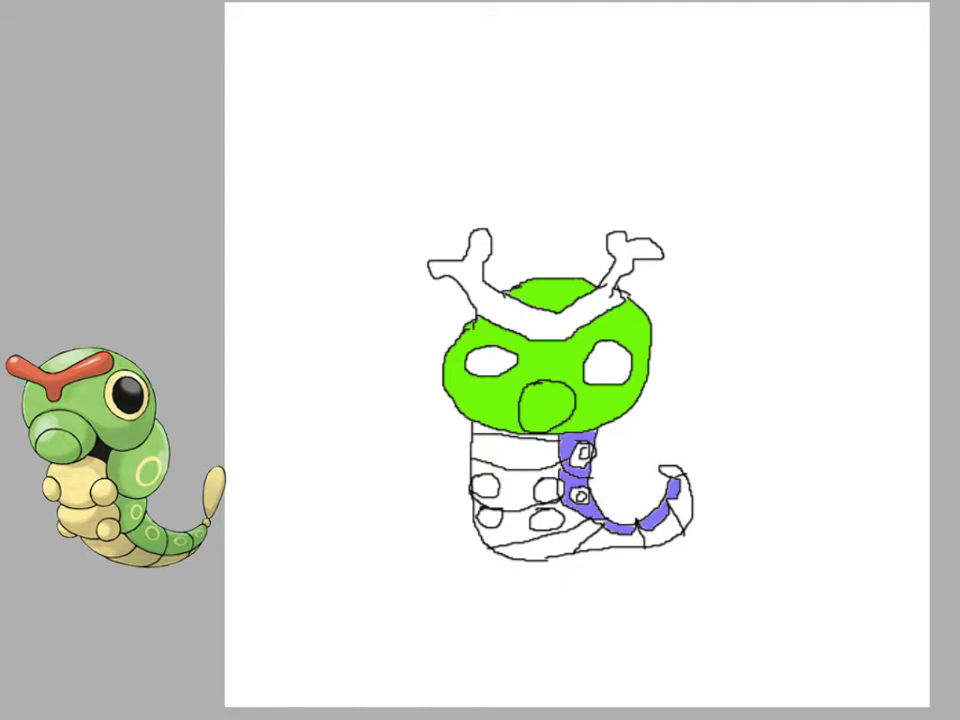
pyautogui.hotkey('ctrl', 'z')
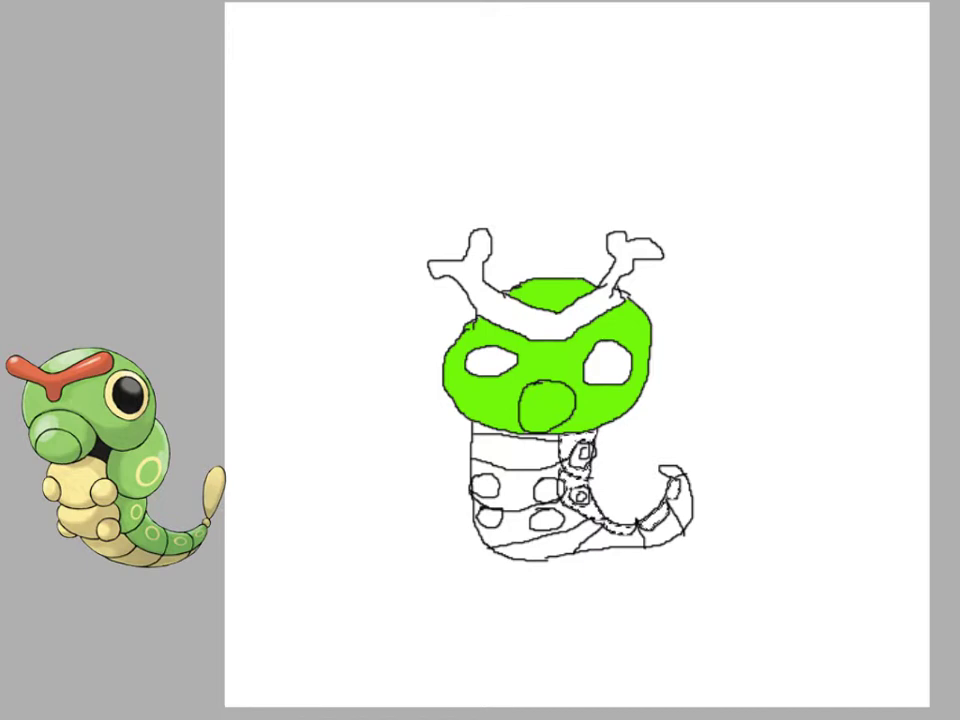
pyautogui.moveTo(579, 463); pyautogui.dragTo(666, 546)
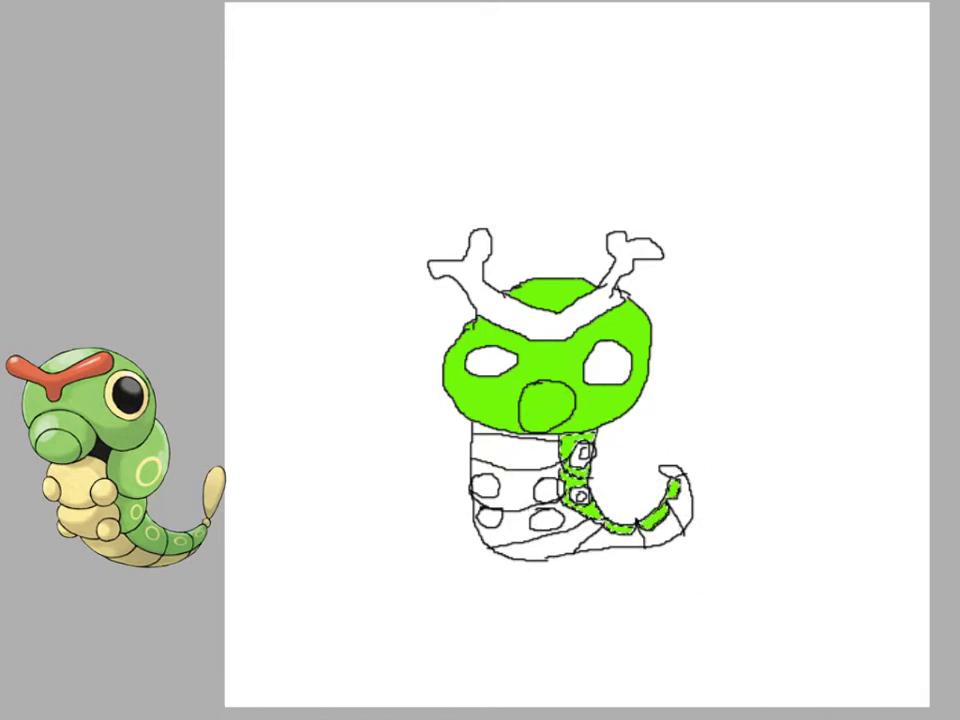
pyautogui.hotkey('ctrl', 'd')
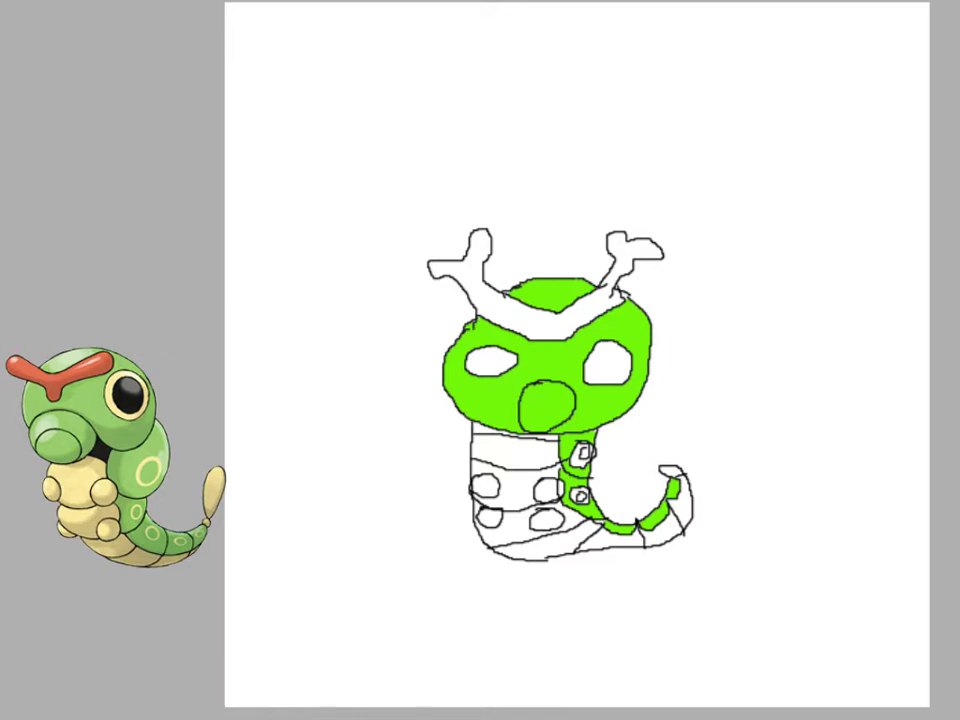
# - Select the forked antenna on the forehead, paint it red, and clear the selection
pyautogui.click(507, 316)
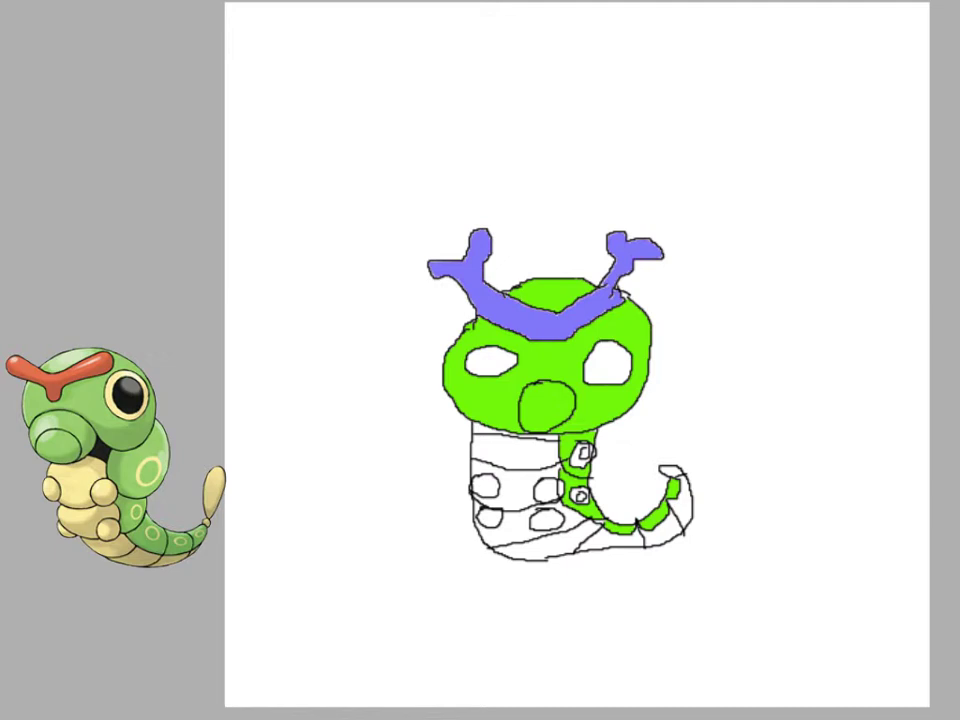
pyautogui.hotkey('ctrl', 'z')
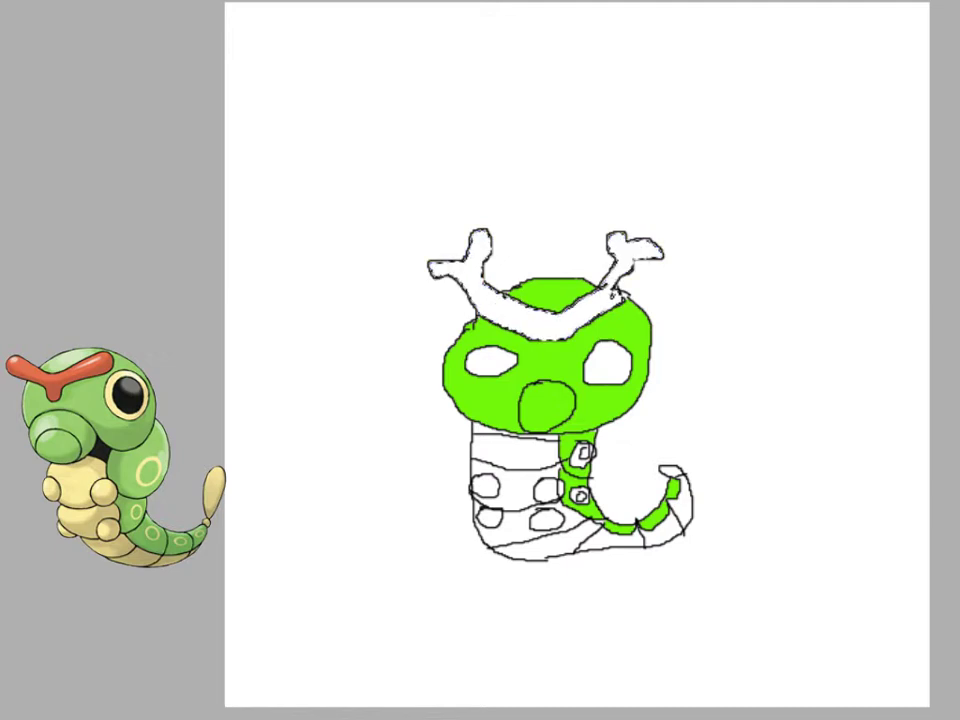
pyautogui.click(471, 270)
pyautogui.click(655, 245)
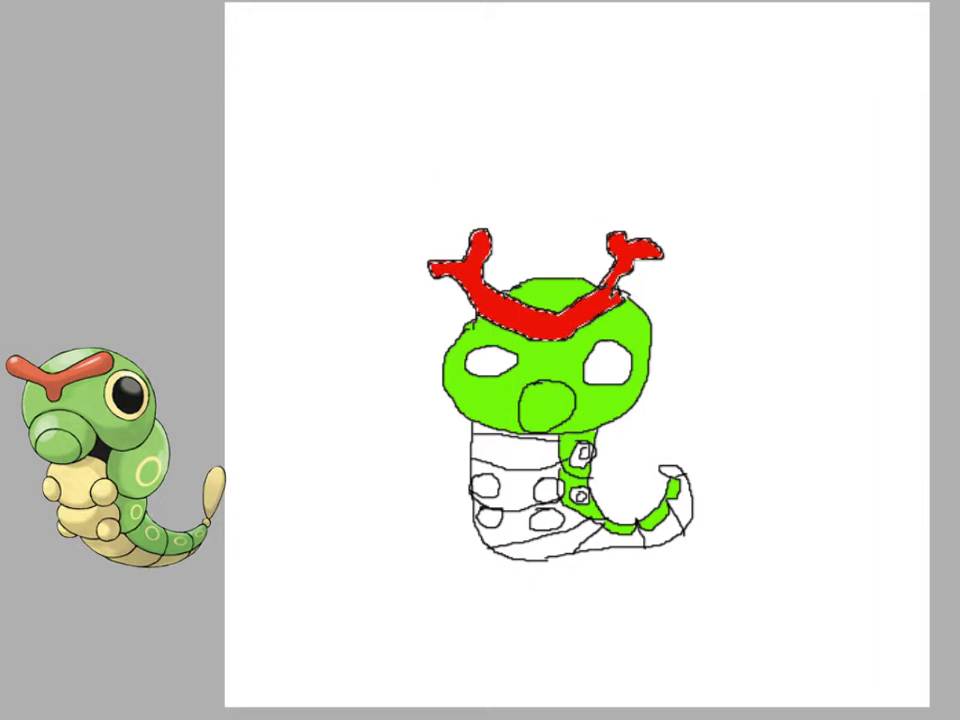
pyautogui.hotkey('ctrl', 'd')
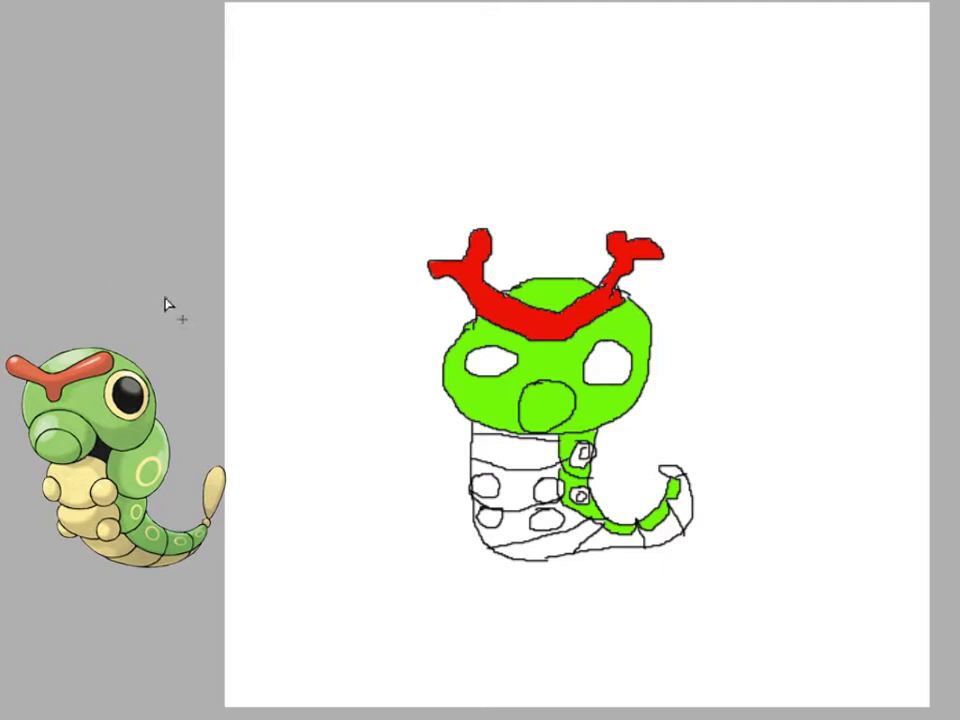
# - Select the belly and tail underside segments without the feet and paint them pale yellow, finishing with a brighter yellow
pyautogui.click(517, 462)
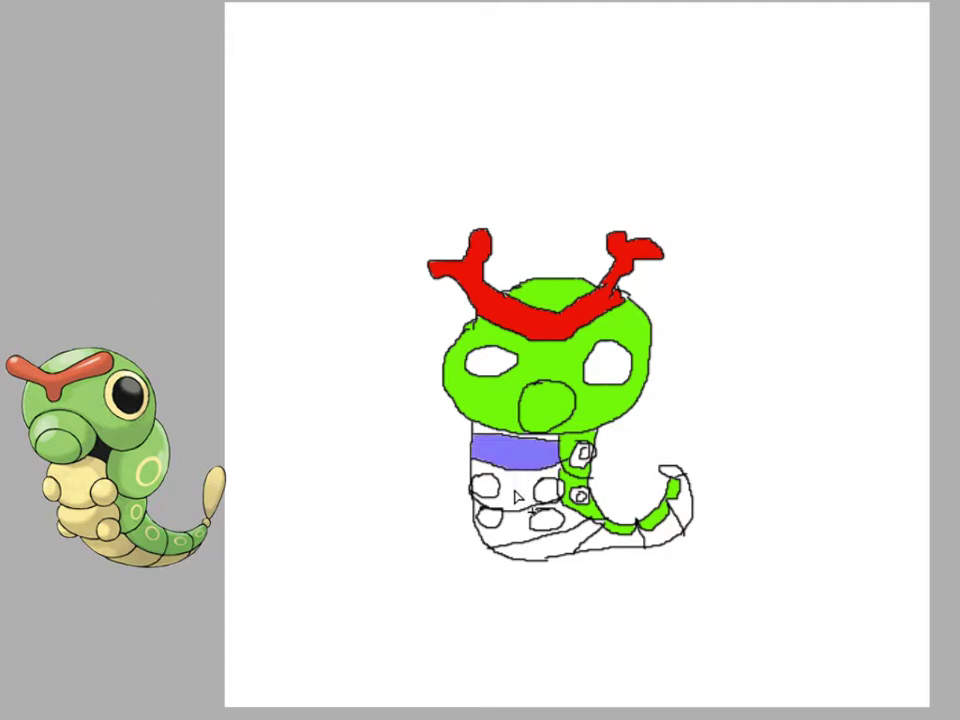
pyautogui.click(506, 495)
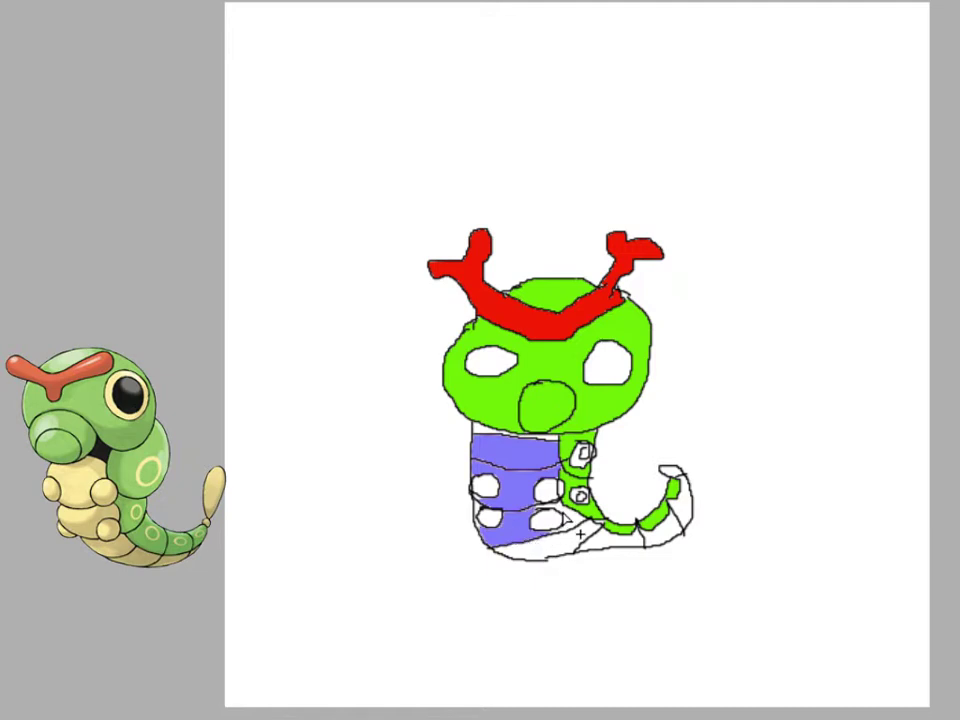
pyautogui.click(567, 544)
pyautogui.click(569, 542)
pyautogui.click(607, 545)
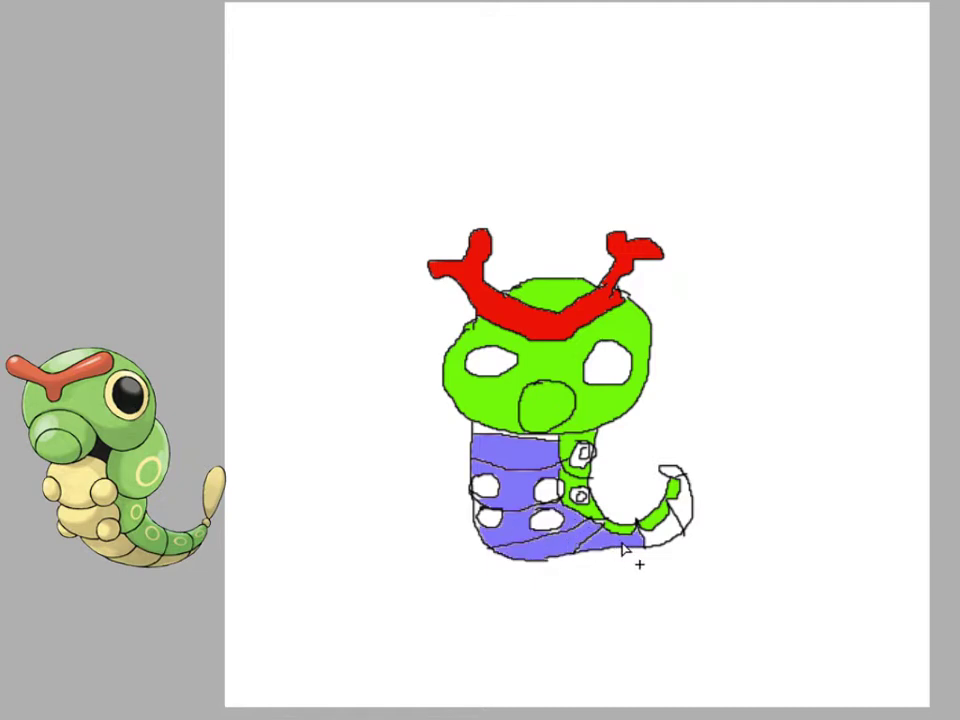
pyautogui.click(655, 532)
pyautogui.click(694, 508)
pyautogui.hotkey('ctrl', 'z')
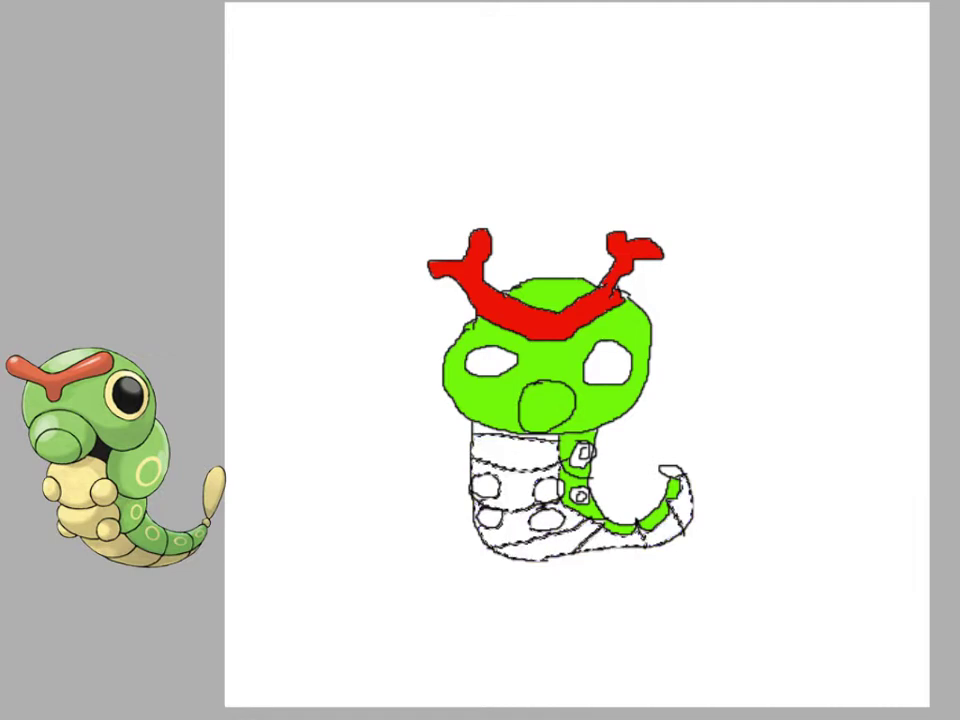
pyautogui.moveTo(510, 450)
pyautogui.mouseDown()
pyautogui.moveTo(535, 552)
pyautogui.moveTo(707, 508)
pyautogui.mouseUp()
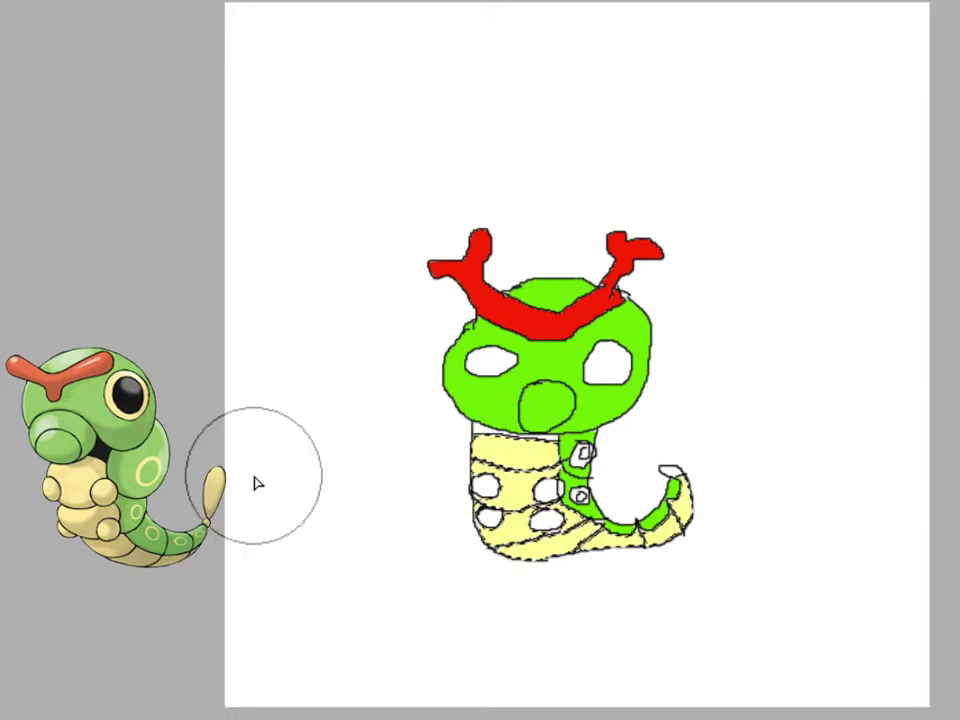
pyautogui.moveTo(514, 420)
pyautogui.mouseDown()
pyautogui.moveTo(546, 530)
pyautogui.moveTo(638, 557)
pyautogui.mouseUp()
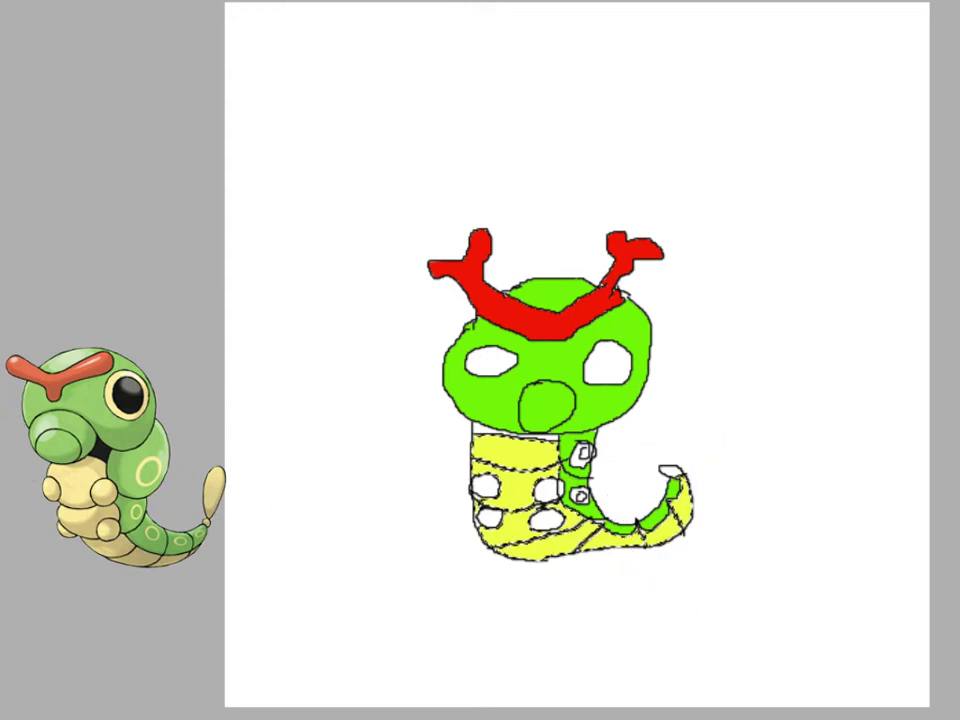
# - Clear the belly selection, select the four round feet and paint them the same yellow as the belly
pyautogui.hotkey('ctrl', 'd')
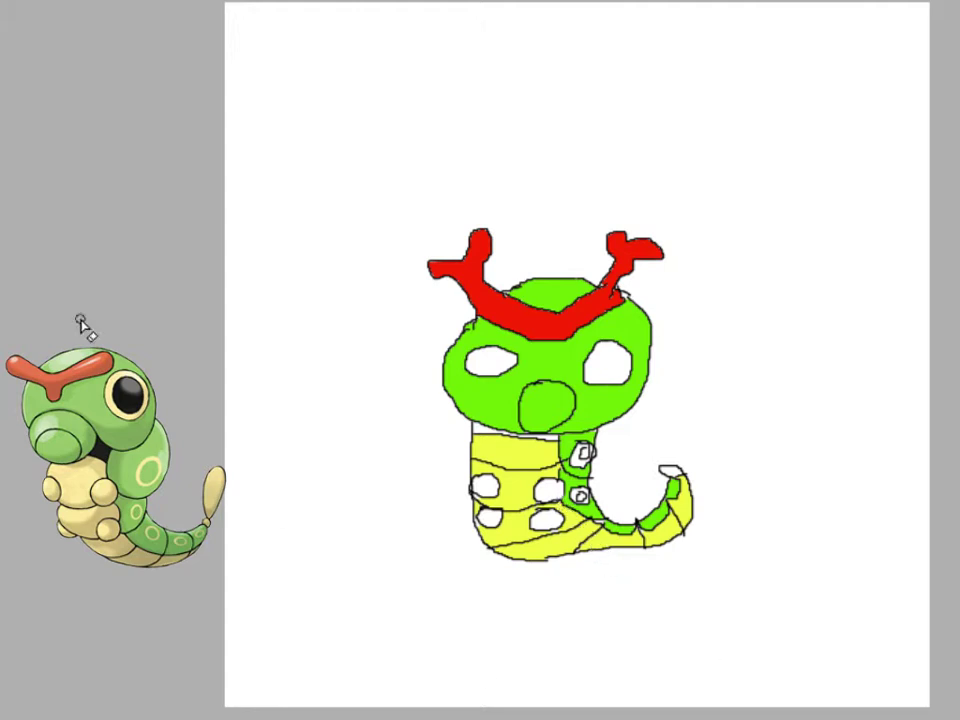
pyautogui.click(484, 486)
pyautogui.click(489, 518)
pyautogui.click(545, 518)
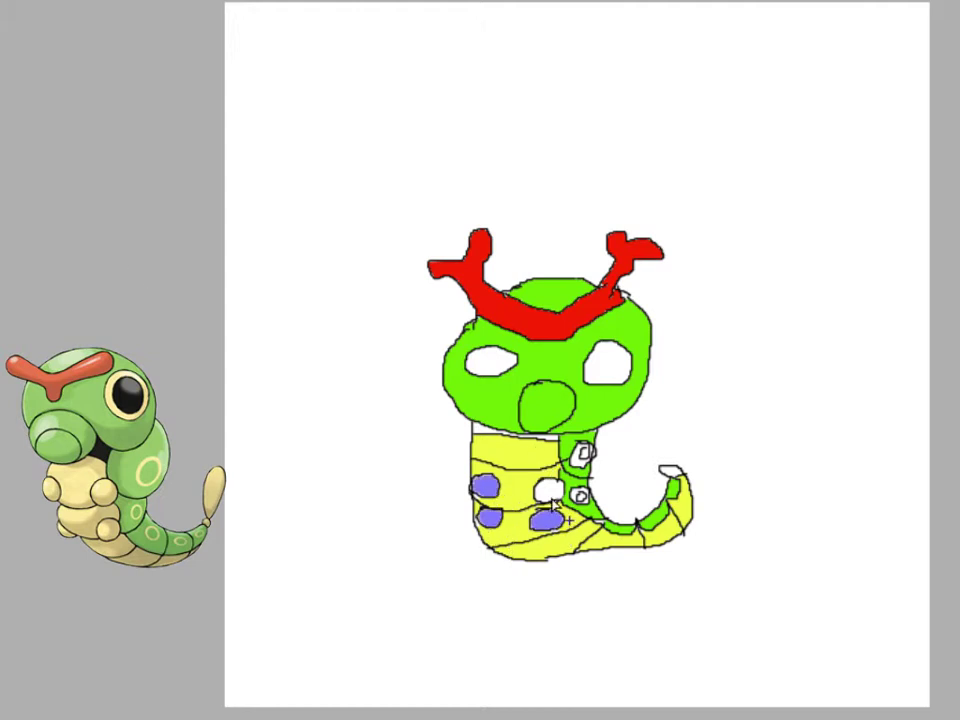
pyautogui.click(550, 490)
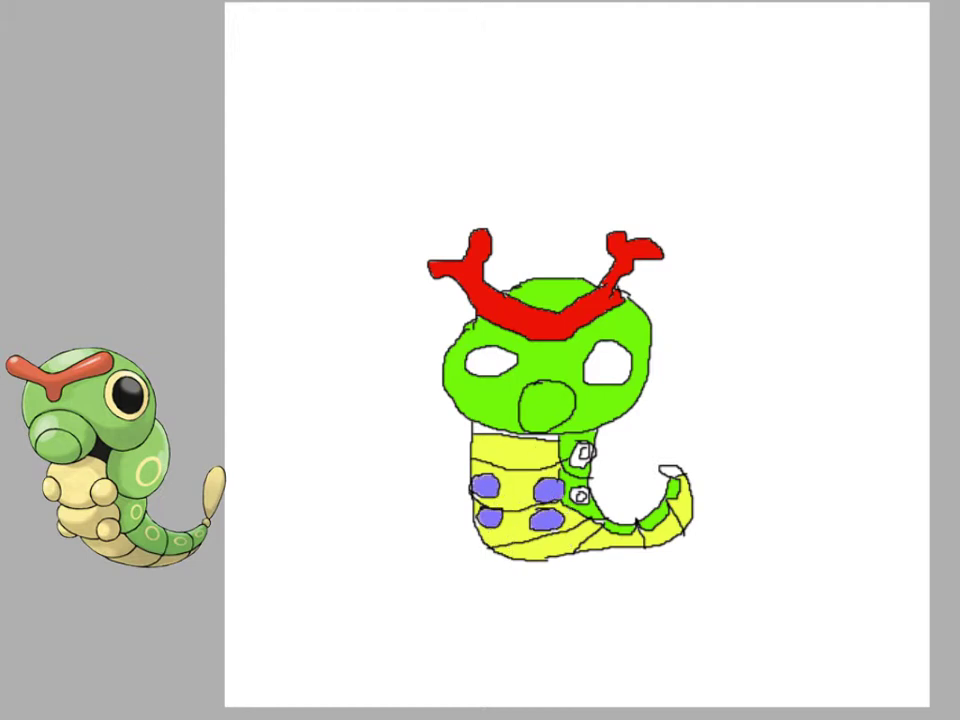
pyautogui.press('b')
pyautogui.click(516, 522)
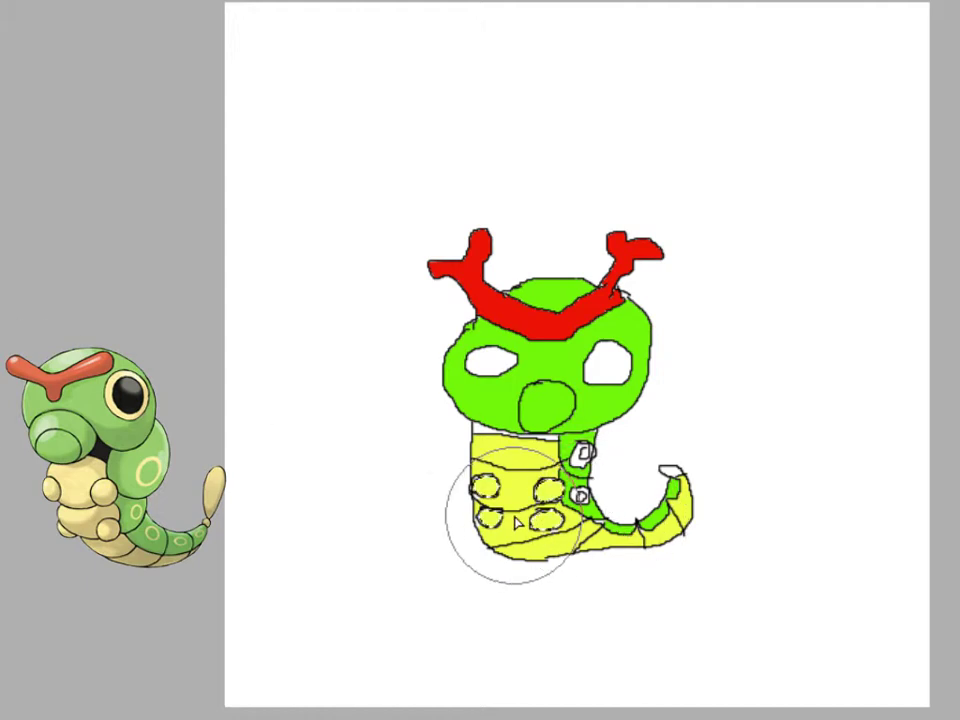
pyautogui.hotkey('ctrl', 'y')
pyautogui.hotkey('ctrl', 'y')
pyautogui.hotkey('ctrl', 'y')
pyautogui.hotkey('ctrl', 'y')
pyautogui.hotkey('ctrl', 'y')
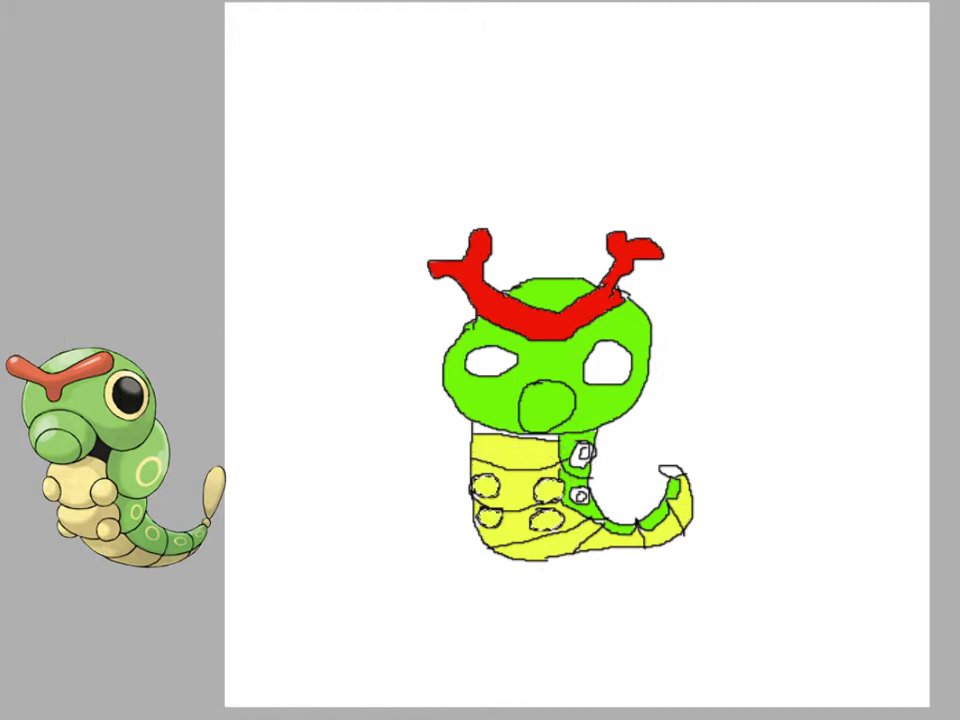
# - Select the narrow gap between the head and the belly, paint it black, and clear the selection
pyautogui.click(486, 431)
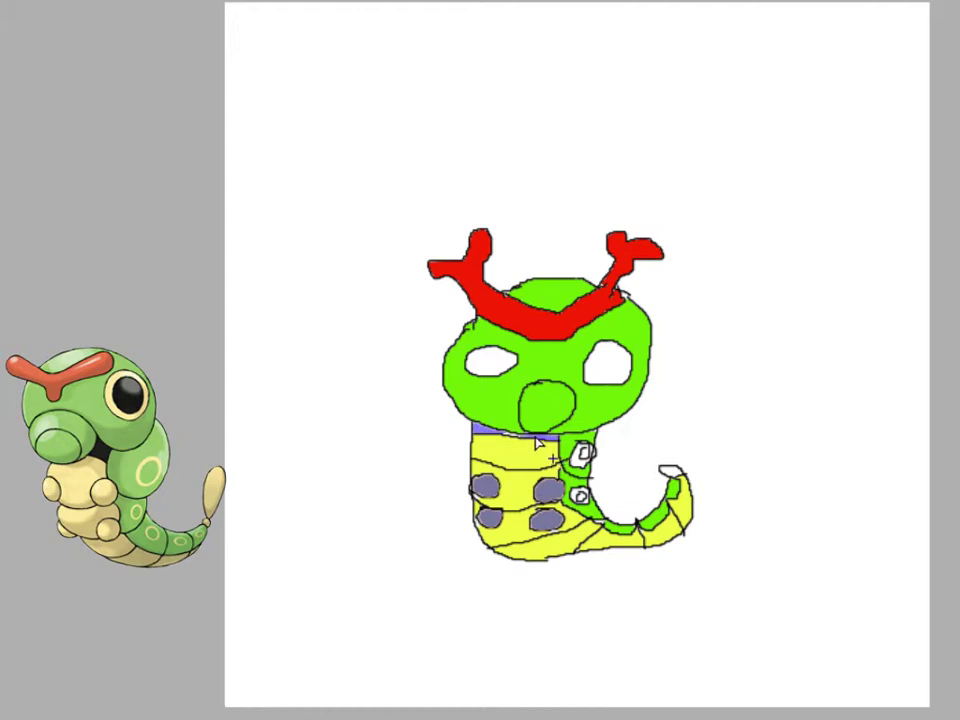
pyautogui.click(515, 435)
pyautogui.press('b')
pyautogui.moveTo(463, 404); pyautogui.dragTo(565, 399)
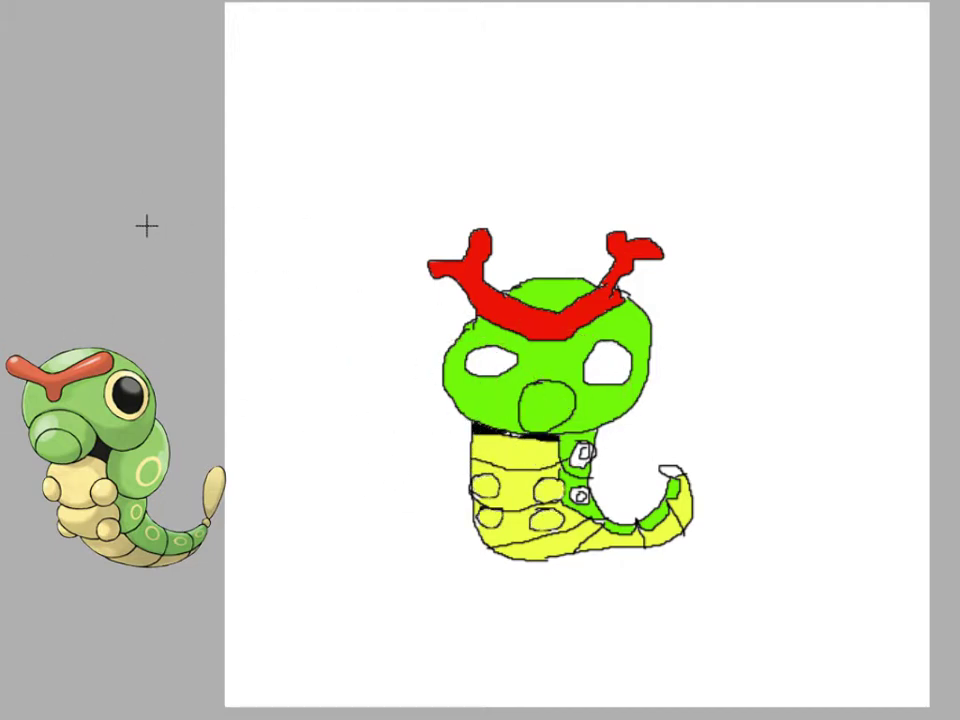
# - Select the two ring spots on the back without their centers and paint them golden yellow
pyautogui.click(582, 454)
pyautogui.click(581, 496)
pyautogui.hotkey('ctrl', 'z')
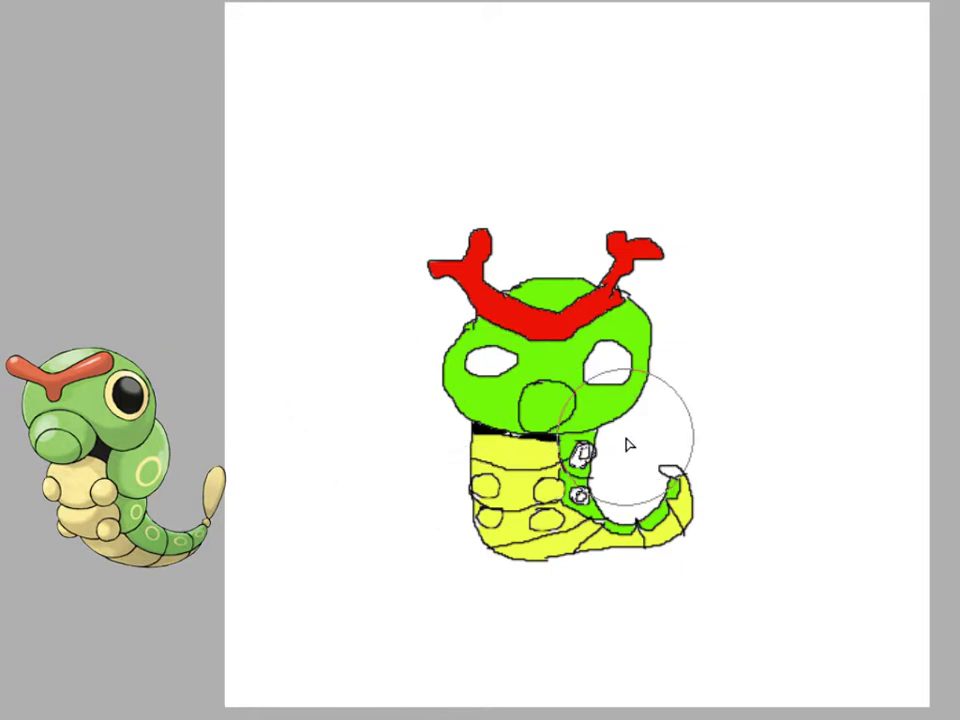
pyautogui.click(579, 458)
pyautogui.click(577, 496)
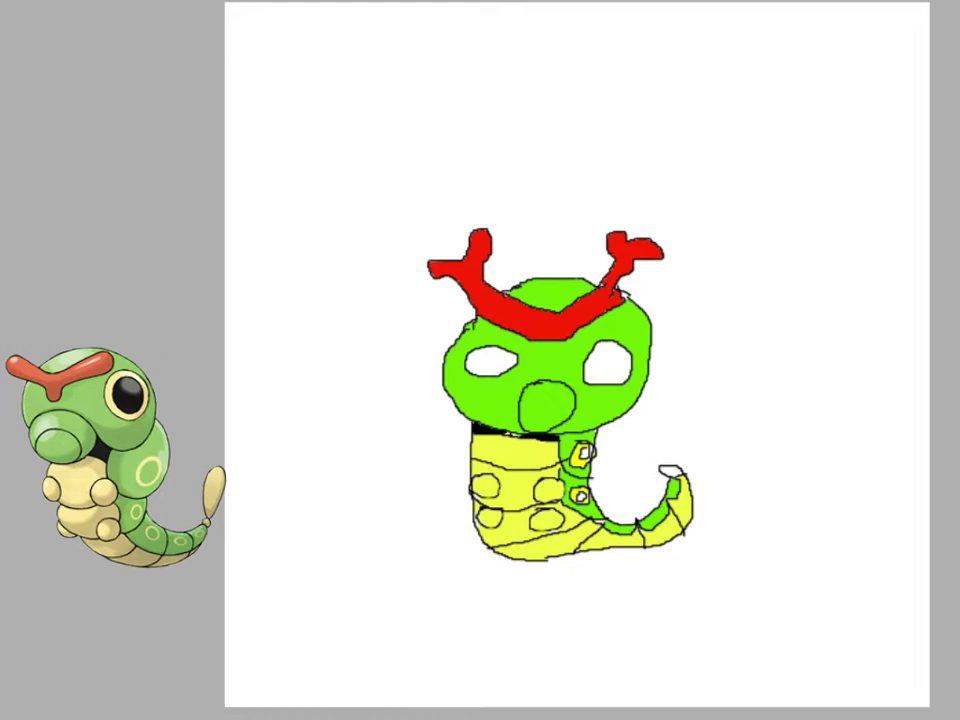
# - Select the small tip at the end of the tail, paint it yellow, and clear the selection
pyautogui.click(655, 477)
pyautogui.hotkey('ctrl', 'z')
pyautogui.click(671, 471)
pyautogui.hotkey('ctrl', 'z')
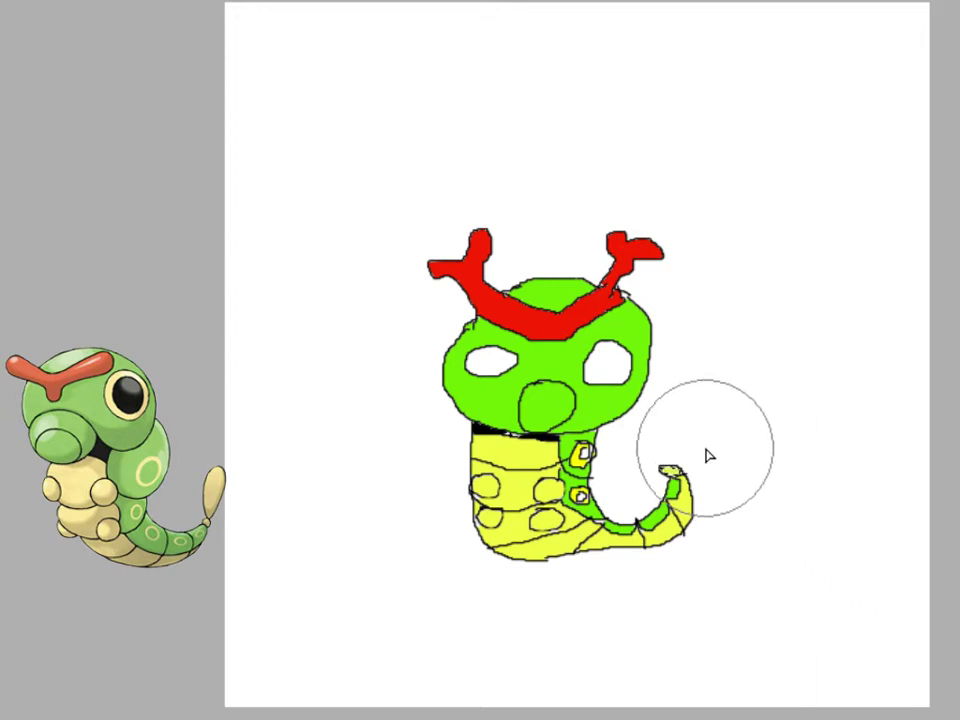
pyautogui.click(671, 470)
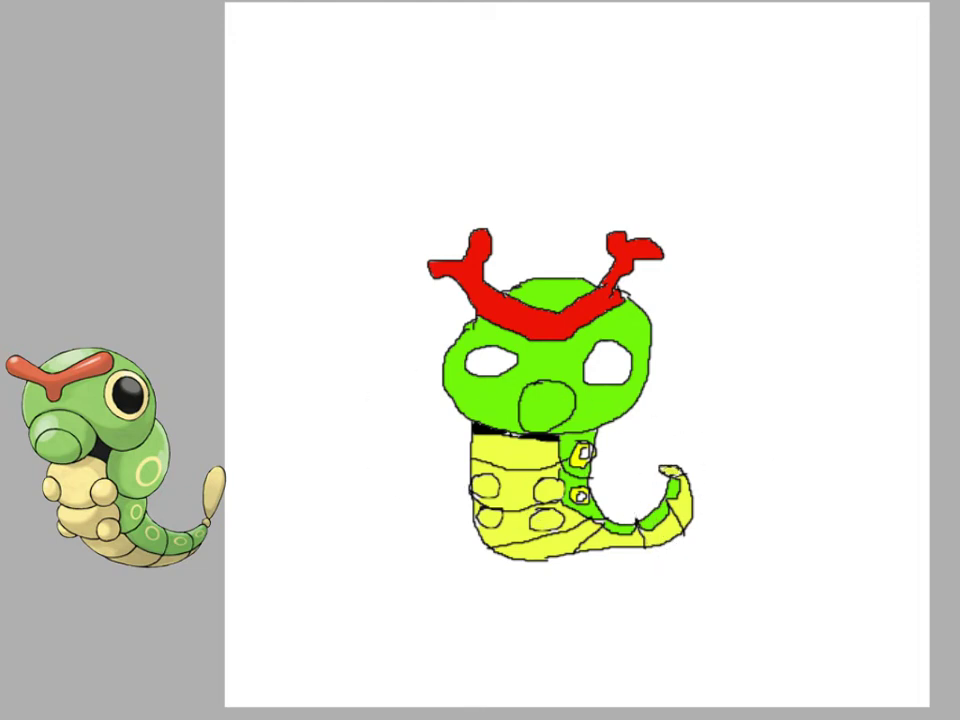
pyautogui.click(671, 470)
pyautogui.click(601, 477)
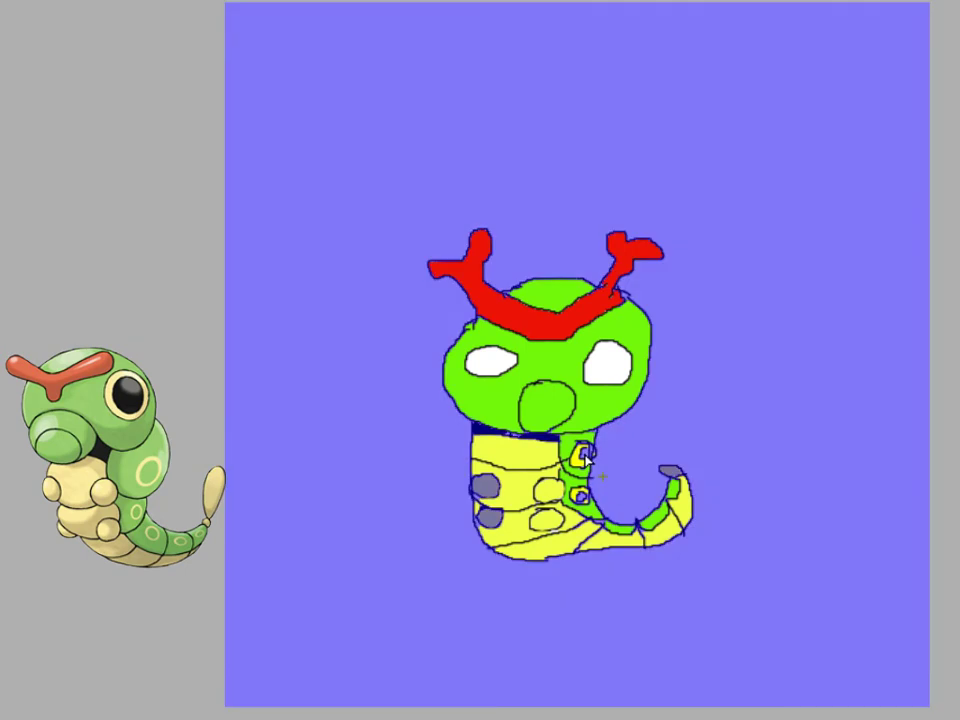
pyautogui.hotkey('ctrl', 'z')
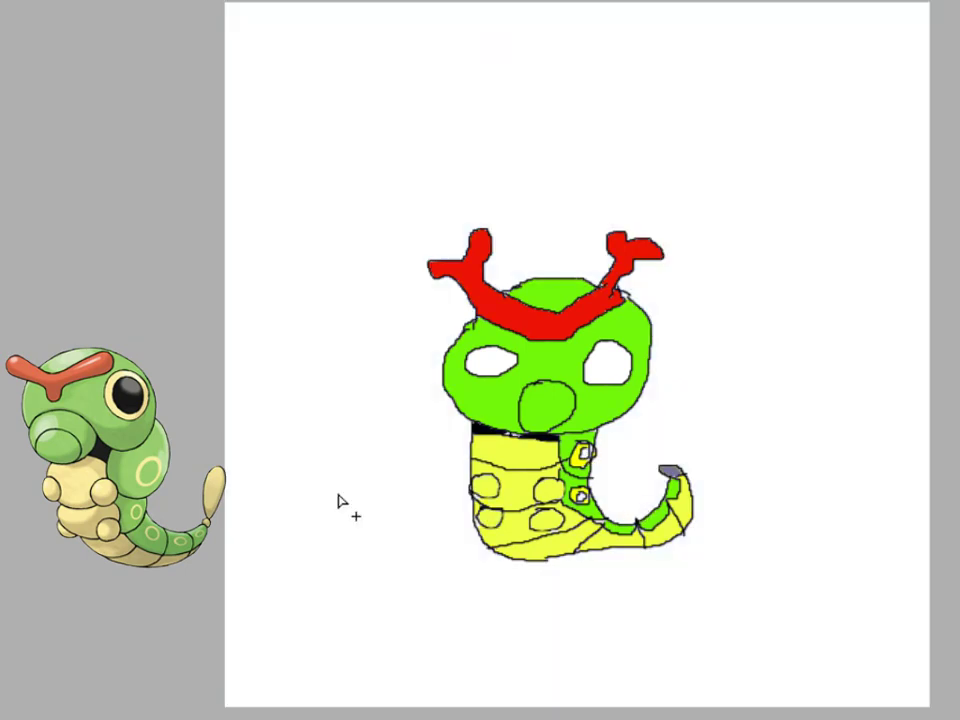
pyautogui.hotkey('ctrl', 'z')
# - Select the centers of the two ring spots on the back, paint them green, and clear the selection
pyautogui.click(583, 453)
pyautogui.click(580, 495)
pyautogui.hotkey('ctrl', 'z')
pyautogui.hotkey('ctrl', 'z')
# - Outline a pupil inside each eye, paint the selected rims around the pupils yellow, and deselect
pyautogui.moveTo(471, 368)
pyautogui.mouseDown()
pyautogui.moveTo(508, 354)
pyautogui.moveTo(512, 363)
pyautogui.moveTo(471, 372)
pyautogui.mouseUp()
pyautogui.moveTo(612, 352)
pyautogui.mouseDown()
pyautogui.moveTo(600, 352)
pyautogui.moveTo(594, 375)
pyautogui.moveTo(625, 376)
pyautogui.moveTo(615, 355)
pyautogui.mouseUp()
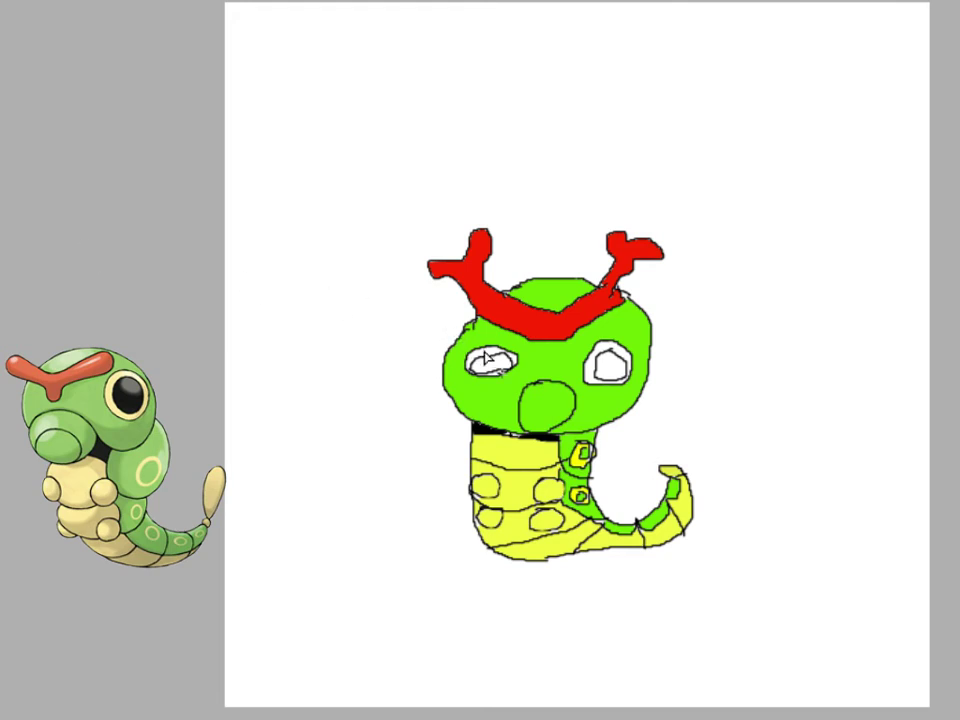
pyautogui.moveTo(478, 356); pyautogui.dragTo(505, 364)
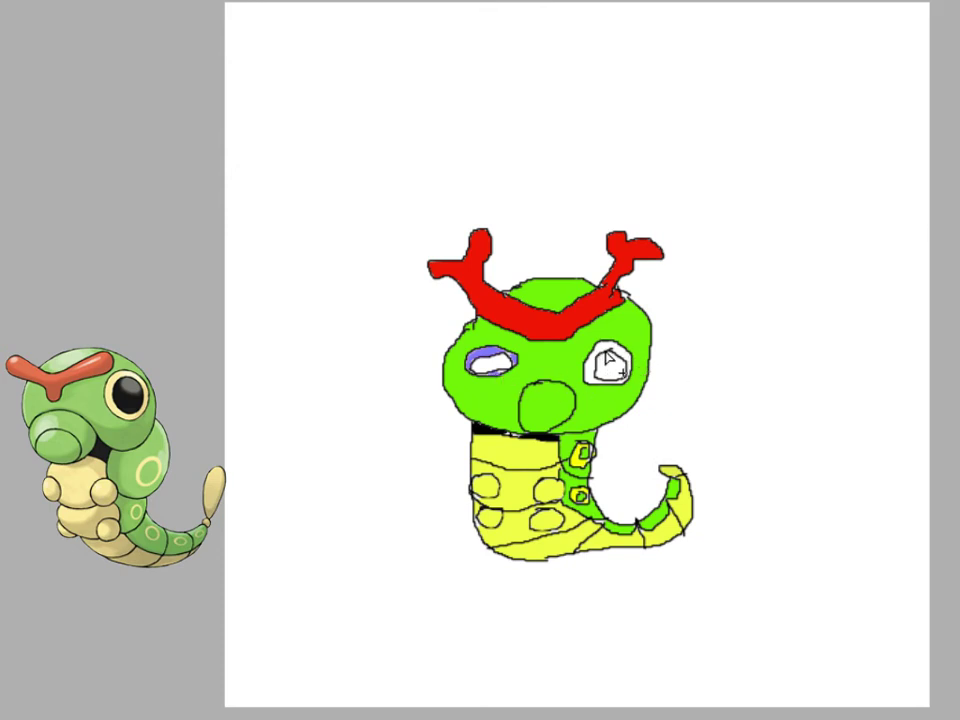
pyautogui.click(605, 352)
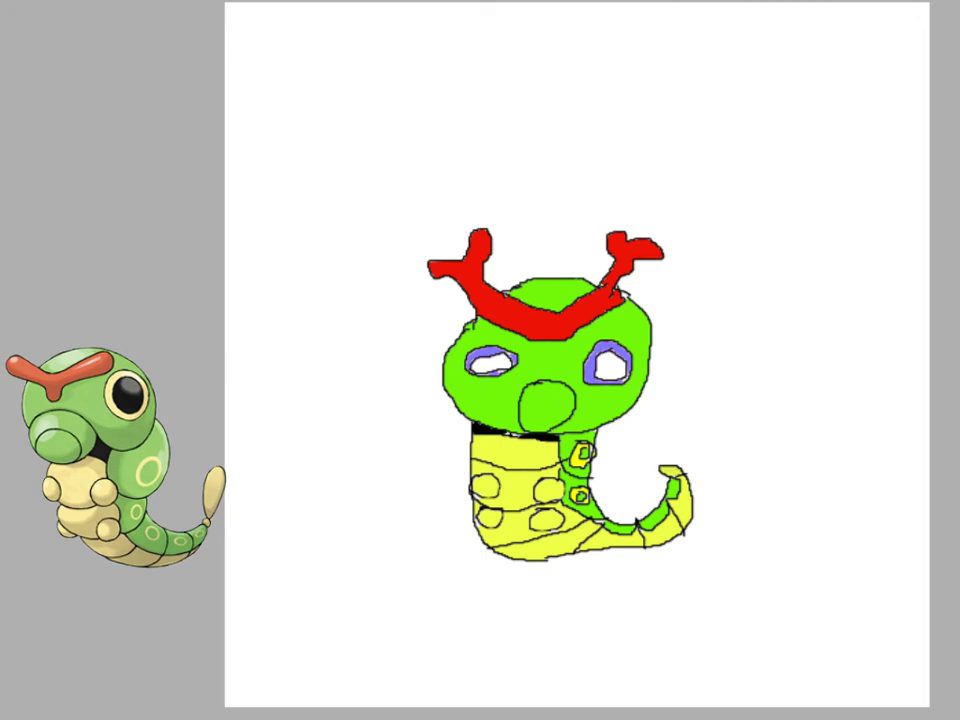
pyautogui.press('g')
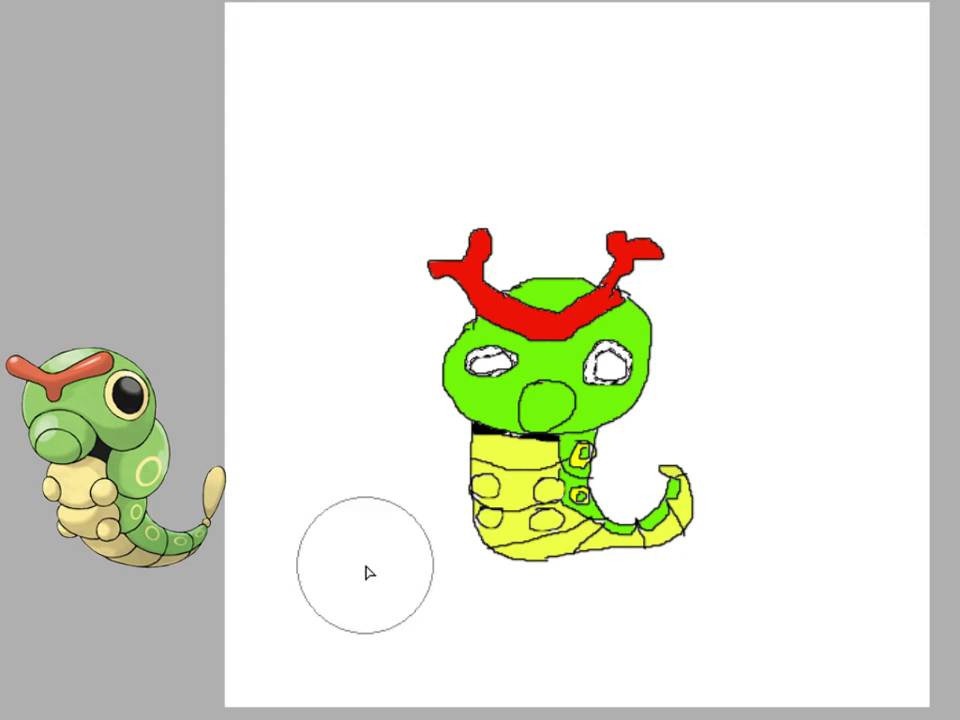
pyautogui.click(504, 359)
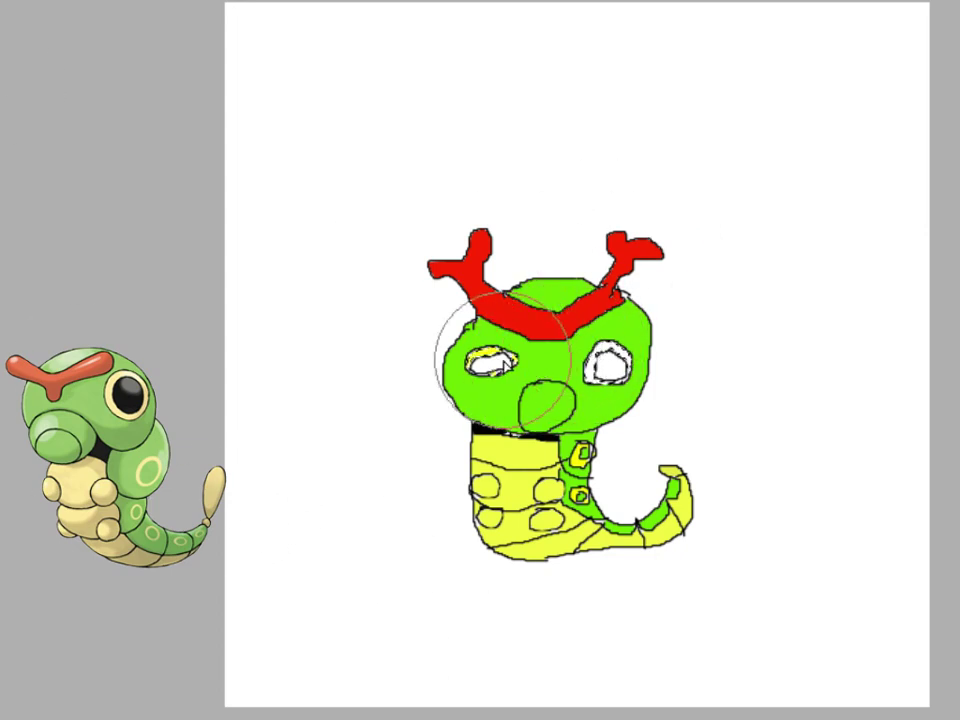
pyautogui.click(593, 363)
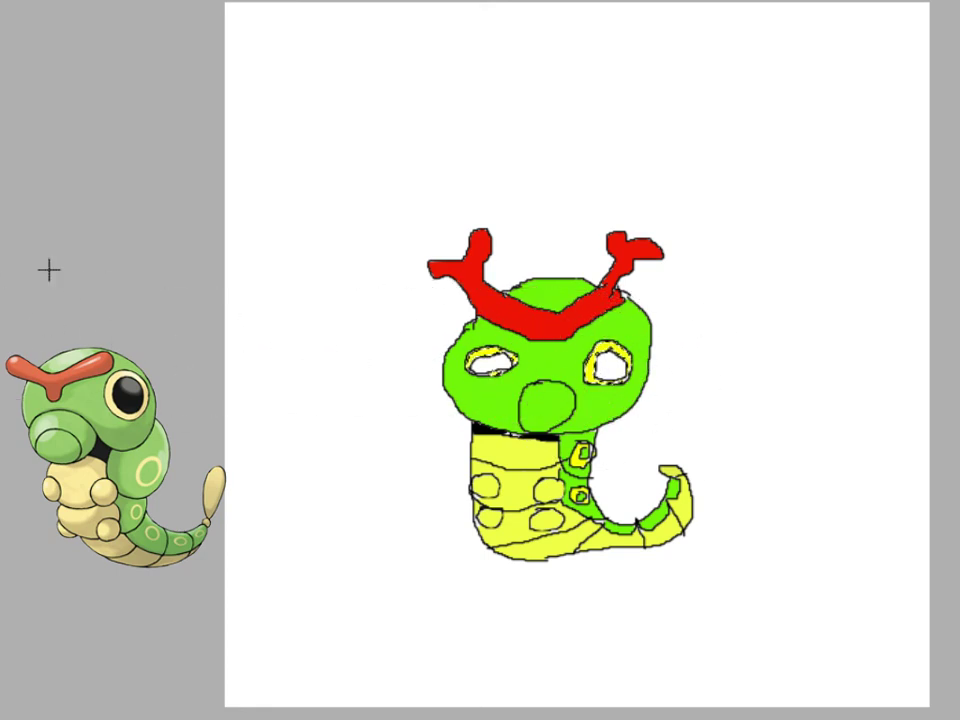
pyautogui.hotkey('ctrl', 'd')
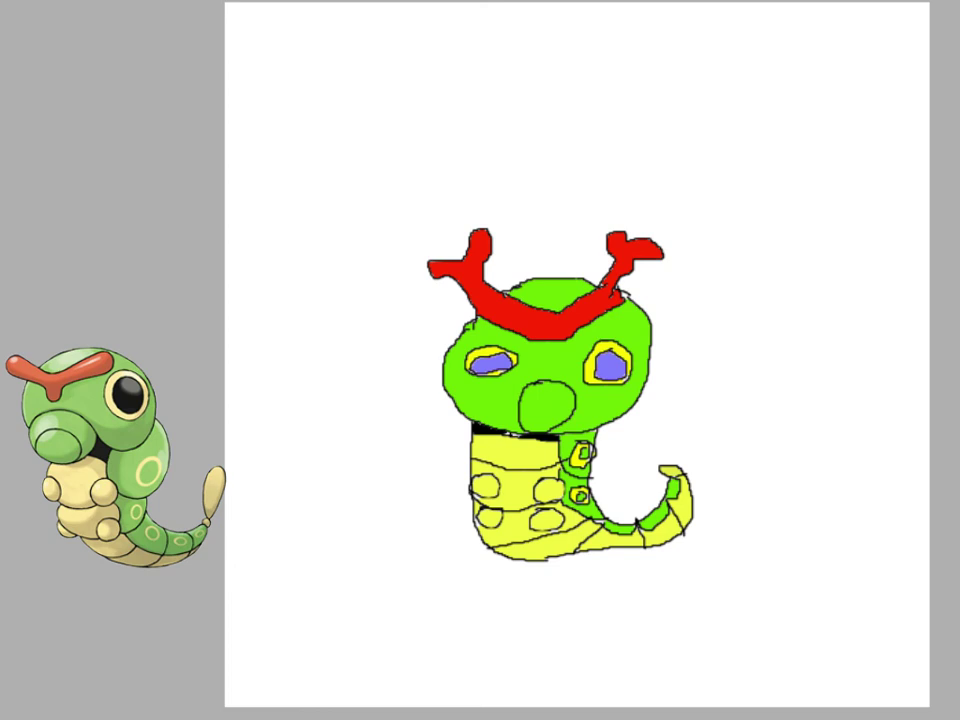
# - Paint the selected pupils of both eyes black, add soft white highlights to them, and clear the selection
pyautogui.click(505, 364)
pyautogui.click(608, 364)
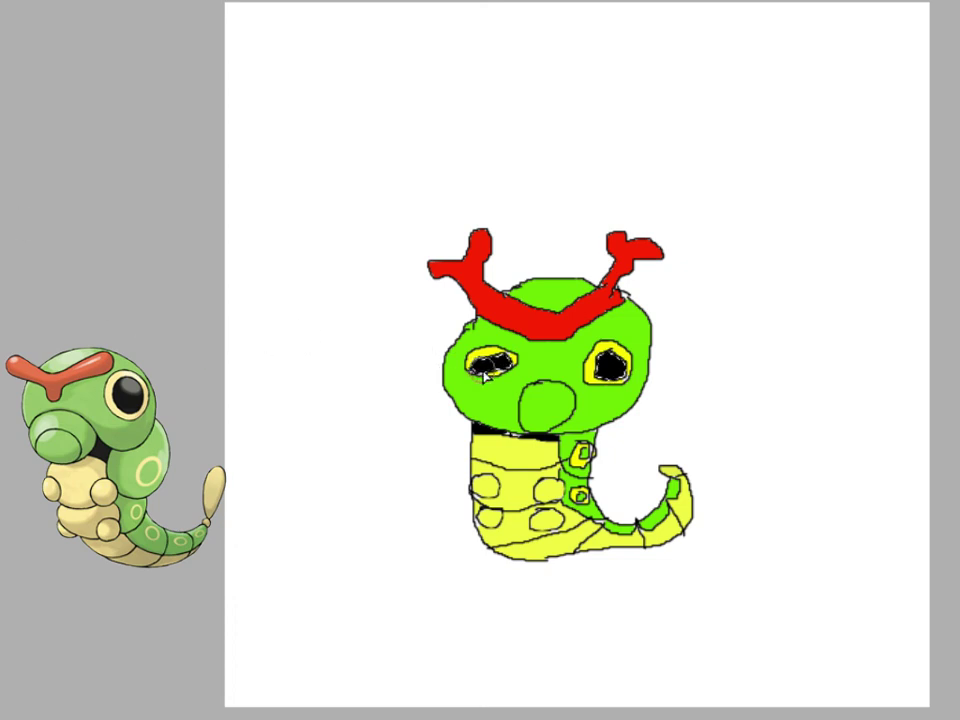
pyautogui.moveTo(503, 372); pyautogui.dragTo(495, 368)
pyautogui.moveTo(603, 365); pyautogui.dragTo(626, 374)
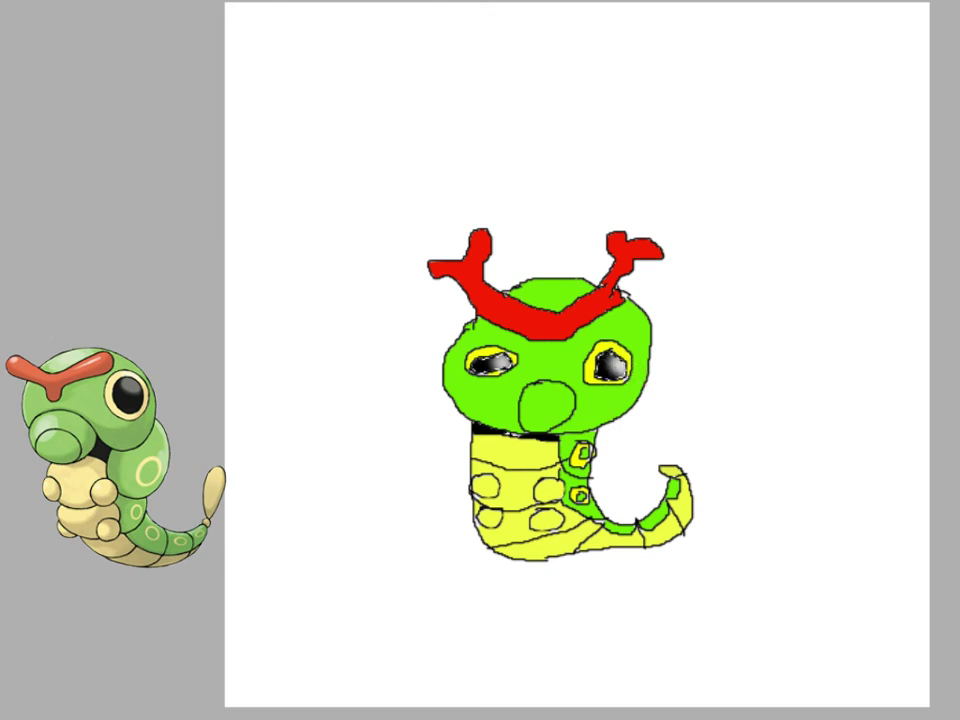
pyautogui.click(272, 165)
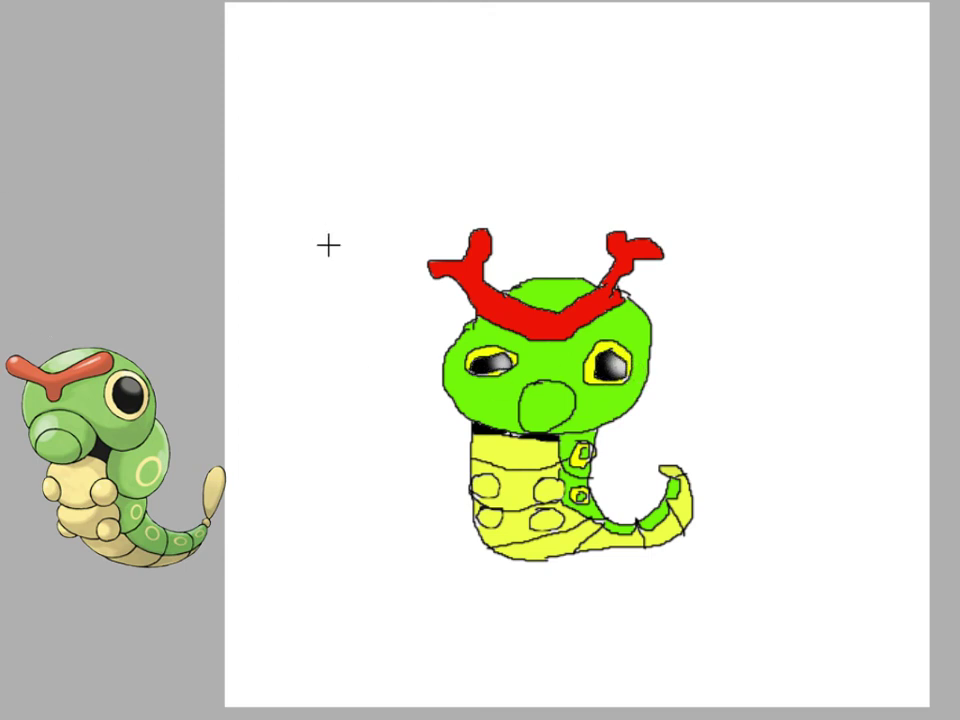